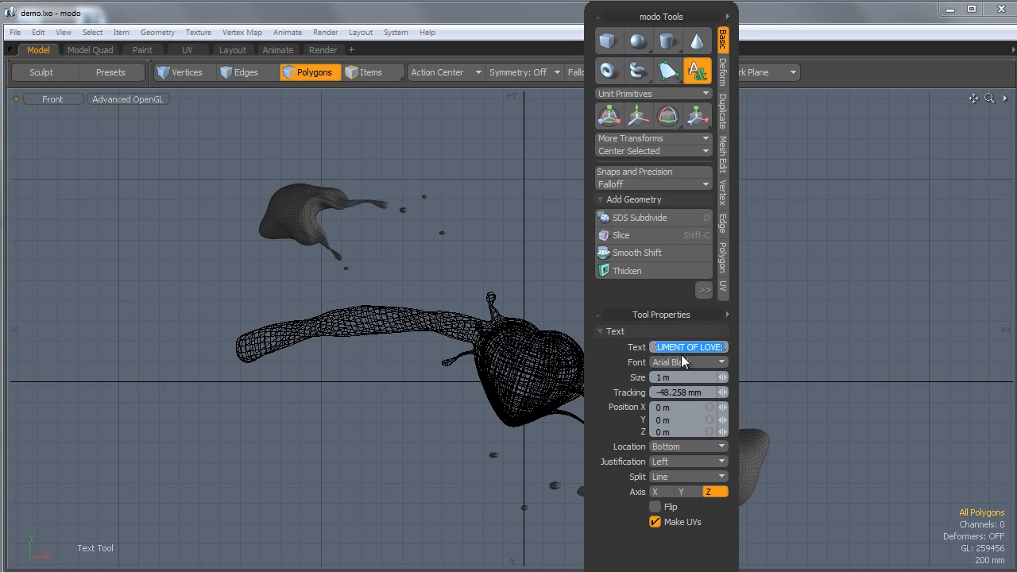
# Set the Text tool's wording to "A CMYK PUBLIC SERVICE BROUGHT TO YOU BY MAGENTA:"
pyautogui.press('BackSpace')
pyautogui.write('A CMYK PUBLIC SERVICE BROUGHT TO YOU BY MAGENTA:')
pyautogui.hotkey('ctrl', 'Tab')
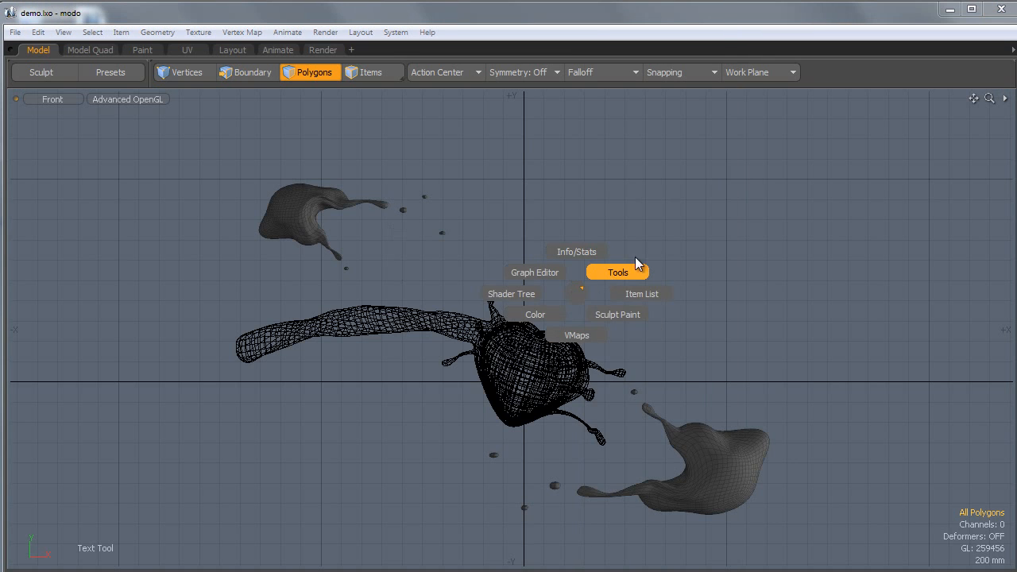
pyautogui.click(635, 257)
pyautogui.click(663, 361)
pyautogui.click(660, 361)
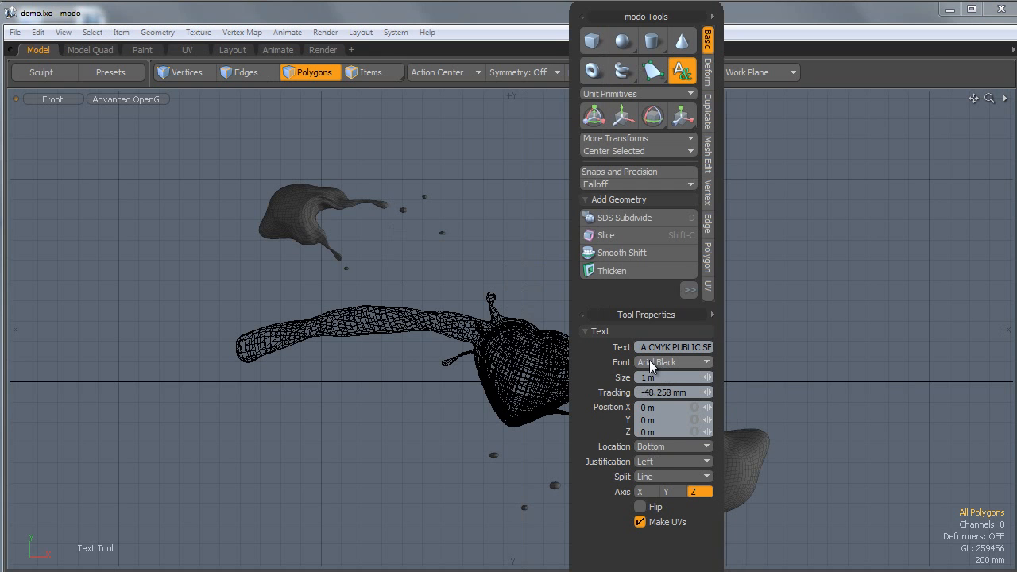
# Place the text in the front view, above the heart and splash meshes
pyautogui.click(540, 279)
pyautogui.keyDown('alt'); pyautogui.keyDown('shift'); pyautogui.moveTo(696, 241); pyautogui.dragTo(580, 311); pyautogui.keyUp('shift'); pyautogui.keyUp('alt')
pyautogui.keyDown('alt'); pyautogui.keyDown('shift'); pyautogui.moveTo(672, 300); pyautogui.dragTo(306, 333); pyautogui.keyUp('shift'); pyautogui.keyUp('alt')
pyautogui.keyDown('ctrl'); pyautogui.keyDown('alt'); pyautogui.moveTo(183, 330); pyautogui.dragTo(280, 297); pyautogui.keyUp('alt'); pyautogui.keyUp('ctrl')
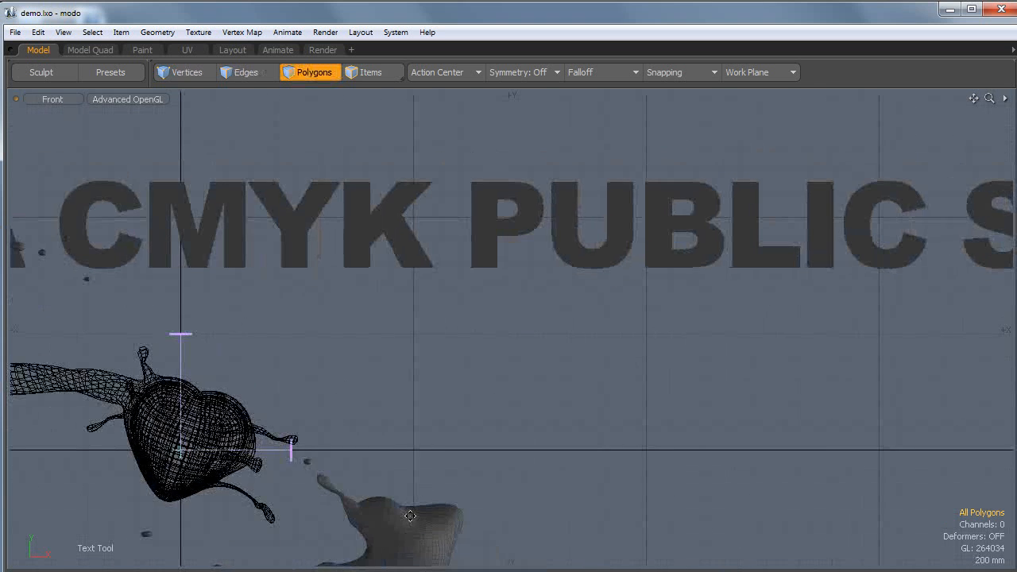
pyautogui.scroll(-2, 409, 487)
pyautogui.keyDown('alt'); pyautogui.keyDown('shift'); pyautogui.moveTo(387, 471); pyautogui.dragTo(447, 387); pyautogui.keyUp('shift'); pyautogui.keyUp('alt')
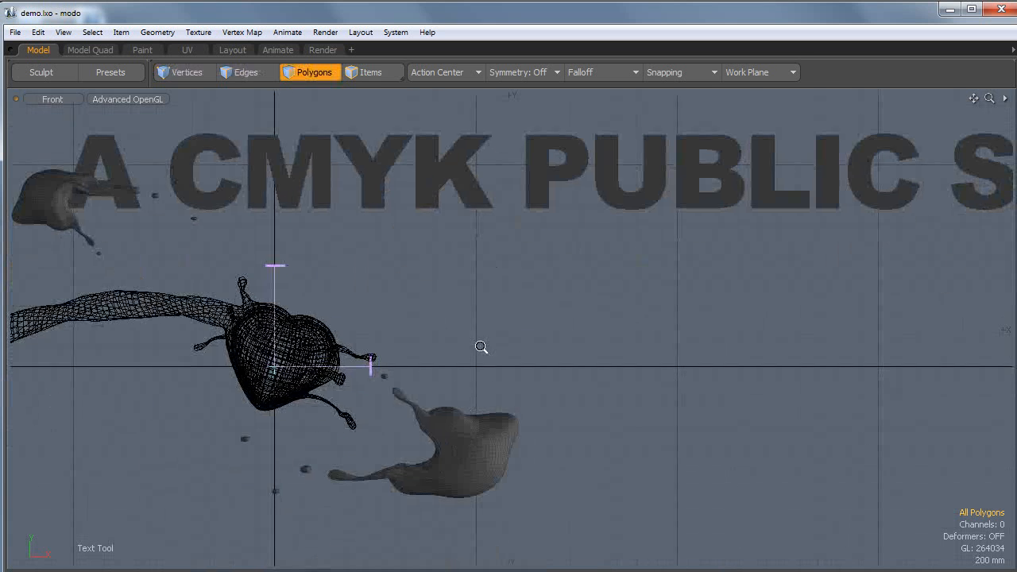
pyautogui.keyDown('ctrl'); pyautogui.keyDown('alt'); pyautogui.moveTo(490, 347); pyautogui.dragTo(490, 320); pyautogui.keyUp('alt'); pyautogui.keyUp('ctrl')
pyautogui.keyDown('alt'); pyautogui.keyDown('shift'); pyautogui.moveTo(583, 289); pyautogui.dragTo(508, 329); pyautogui.keyUp('shift'); pyautogui.keyUp('alt')
pyautogui.keyDown('alt'); pyautogui.keyDown('shift'); pyautogui.moveTo(359, 358); pyautogui.dragTo(558, 328); pyautogui.keyUp('shift'); pyautogui.keyUp('alt')
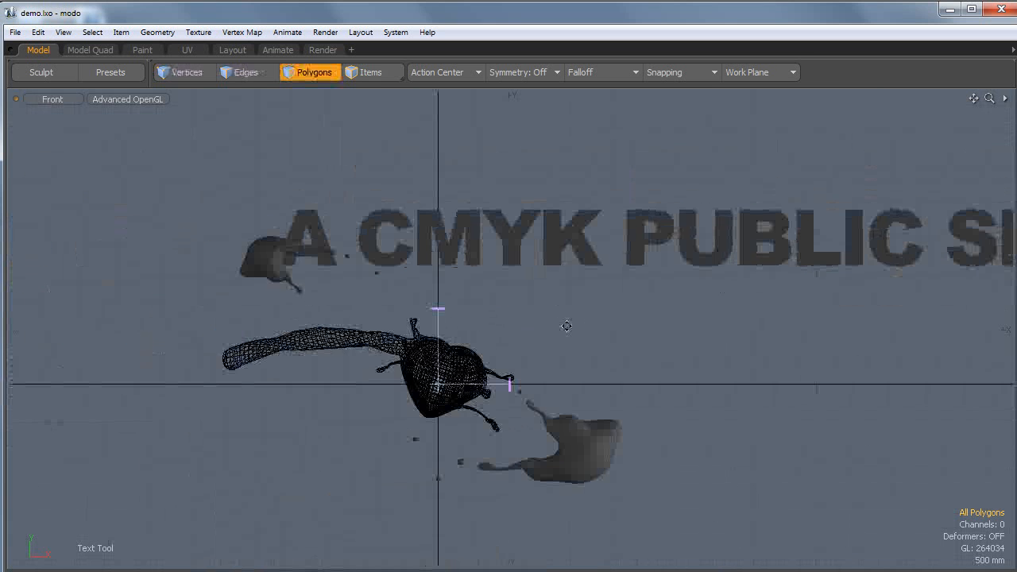
# Cut the text geometry and paste it into a new mesh layer
pyautogui.click(439, 248)
pyautogui.press('Delete')
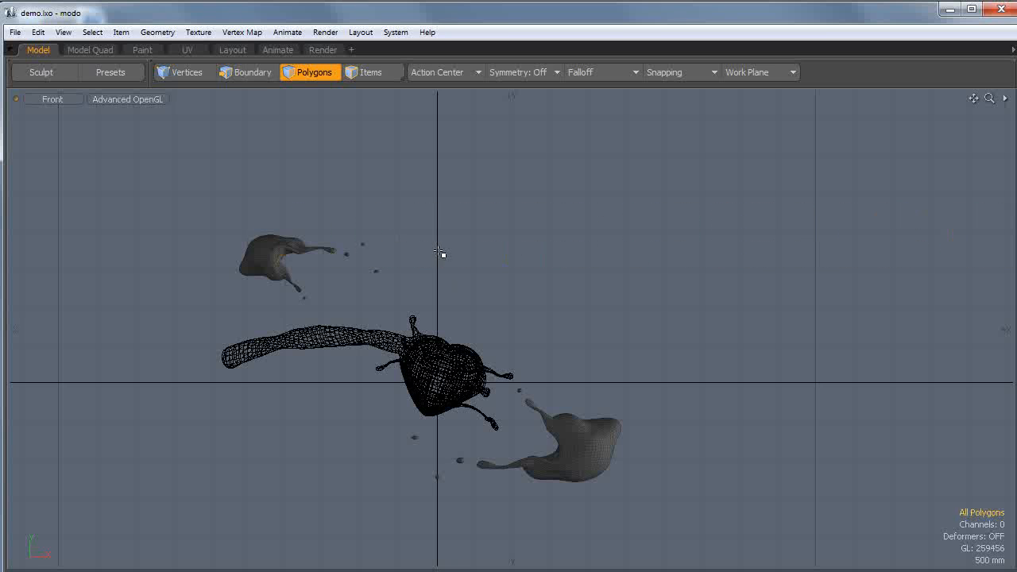
pyautogui.press('n')
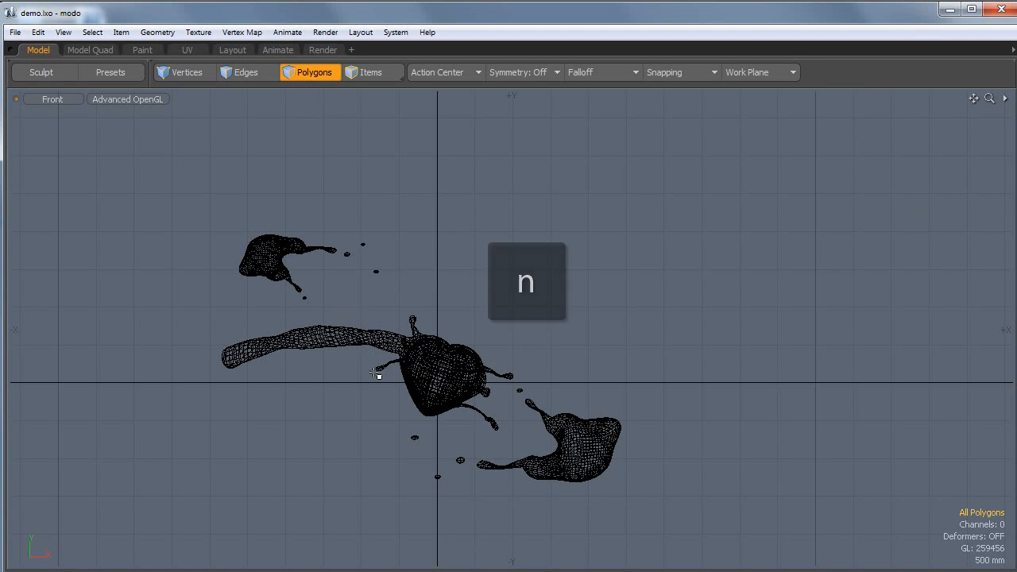
pyautogui.hotkey('ctrl', 'v')
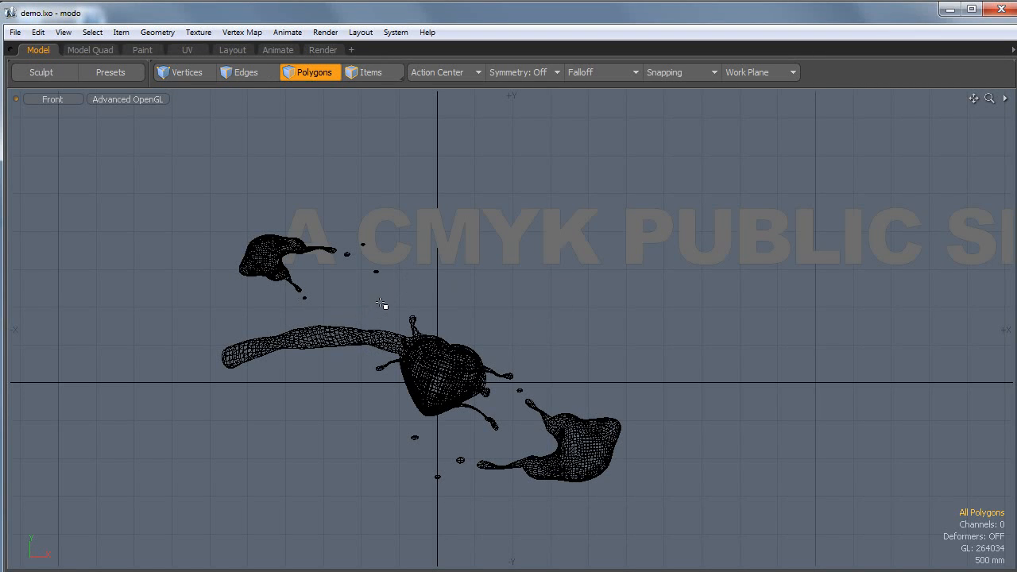
# Select the flat text polygons and thicken them into solid 3D letters, working in the perspective view
pyautogui.keyDown('alt'); pyautogui.keyDown('shift'); pyautogui.moveTo(484, 279); pyautogui.dragTo(390, 320); pyautogui.keyUp('shift'); pyautogui.keyUp('alt')
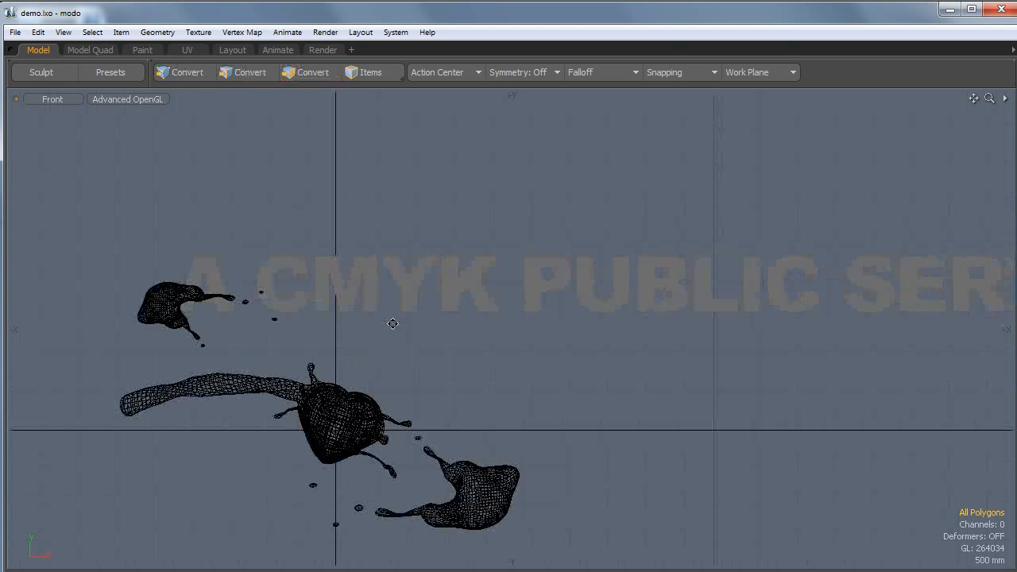
pyautogui.click(369, 277)
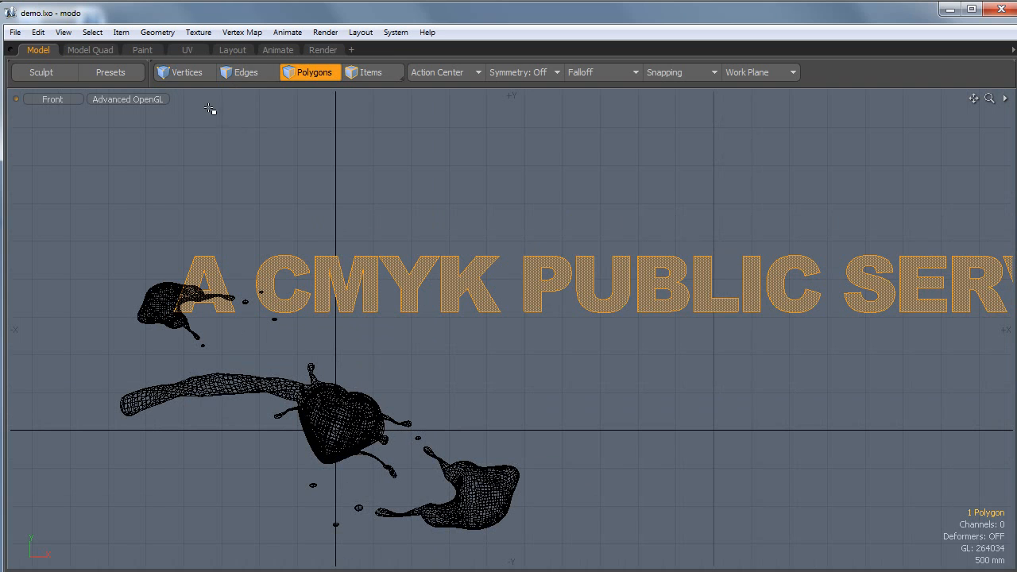
pyautogui.hotkey('ctrl', 'space')
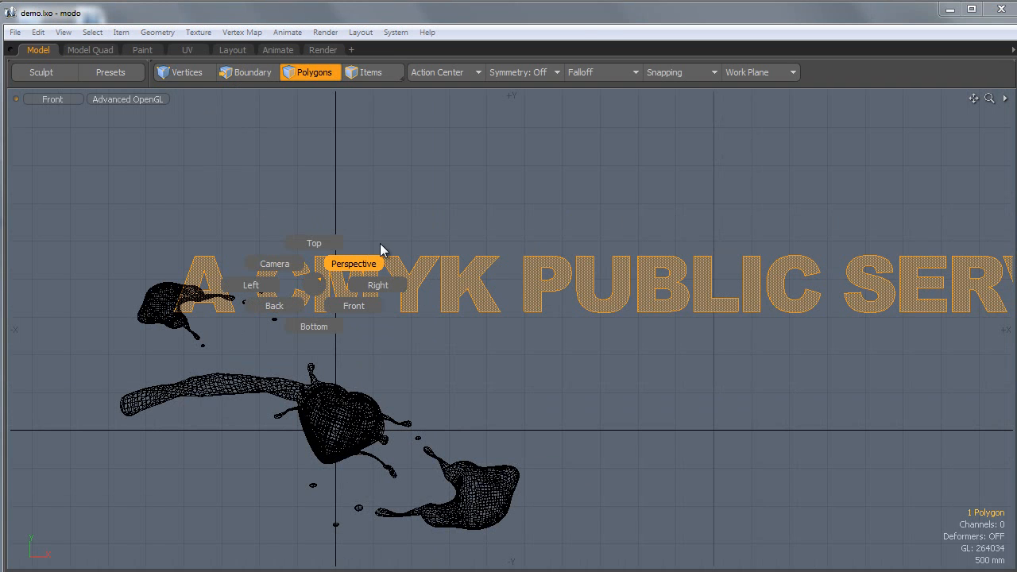
pyautogui.click(379, 253)
pyautogui.keyDown('alt'); pyautogui.moveTo(461, 304); pyautogui.dragTo(389, 355); pyautogui.keyUp('alt')
pyautogui.hotkey('ctrl', 'Tab')
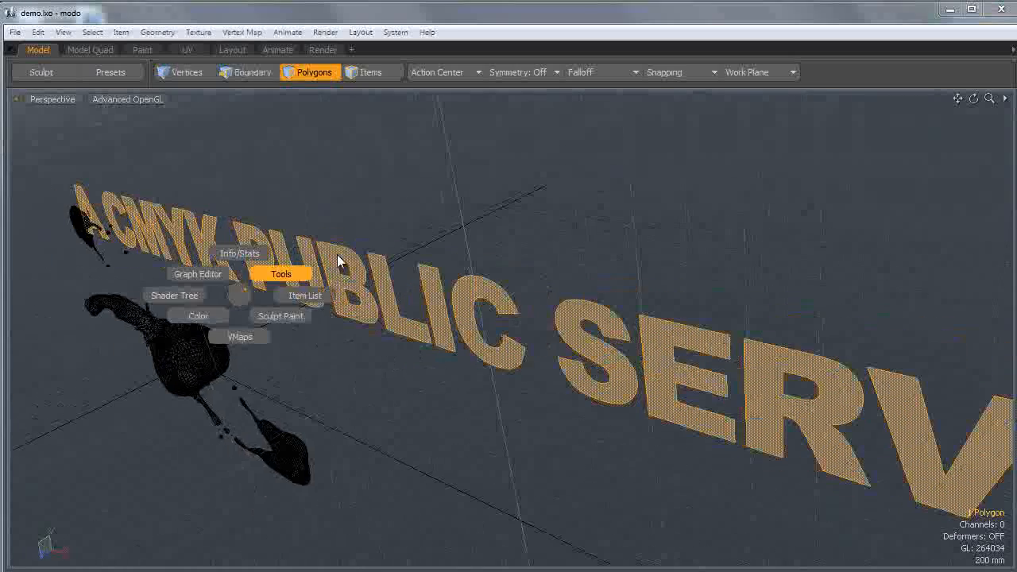
pyautogui.click(374, 221)
pyautogui.click(356, 270)
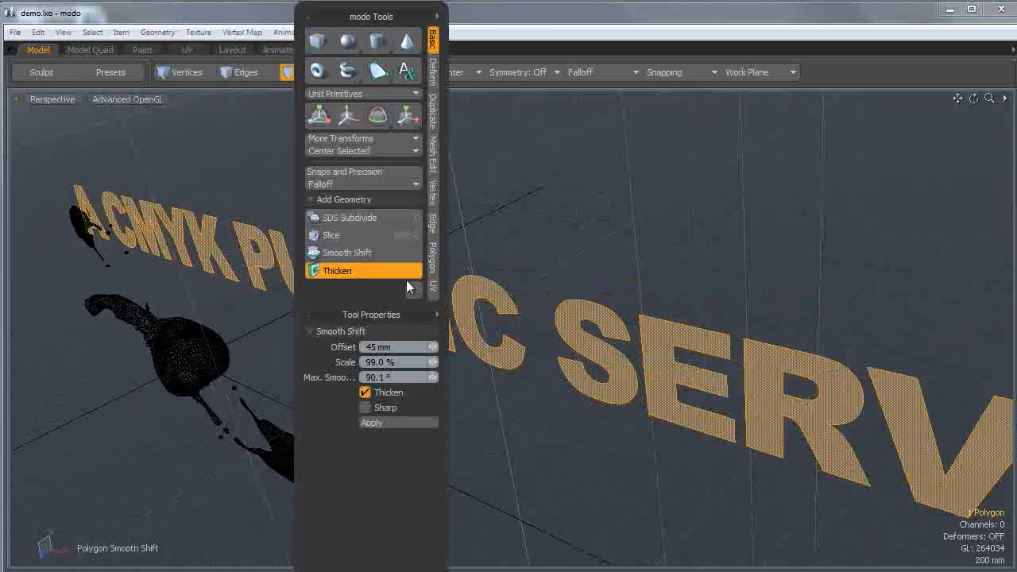
pyautogui.moveTo(505, 299); pyautogui.dragTo(481, 307)
pyautogui.keyDown('ctrl'); pyautogui.keyDown('alt'); pyautogui.moveTo(548, 300); pyautogui.dragTo(410, 296); pyautogui.keyUp('alt'); pyautogui.keyUp('ctrl')
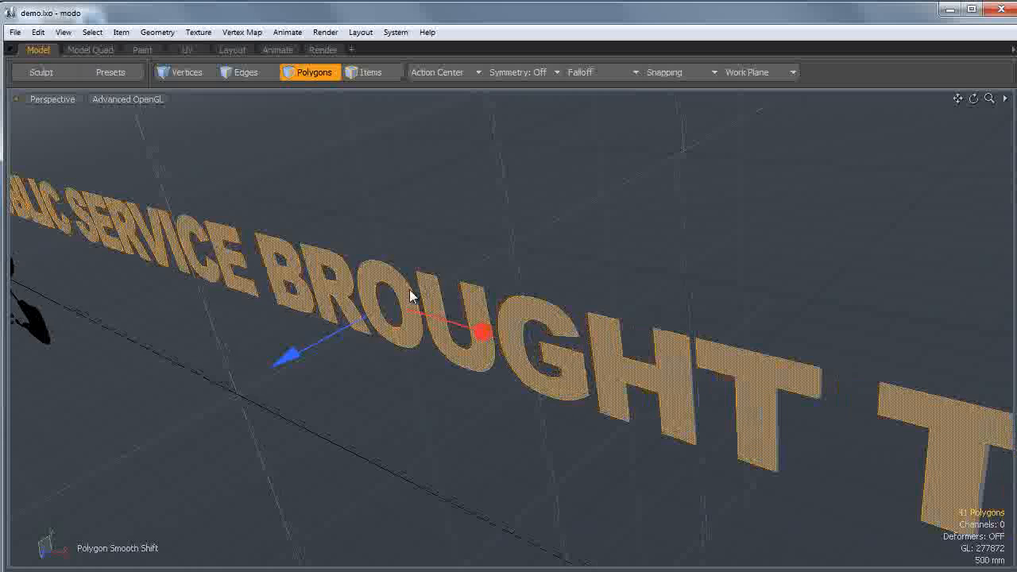
pyautogui.moveTo(288, 357); pyautogui.dragTo(313, 343)
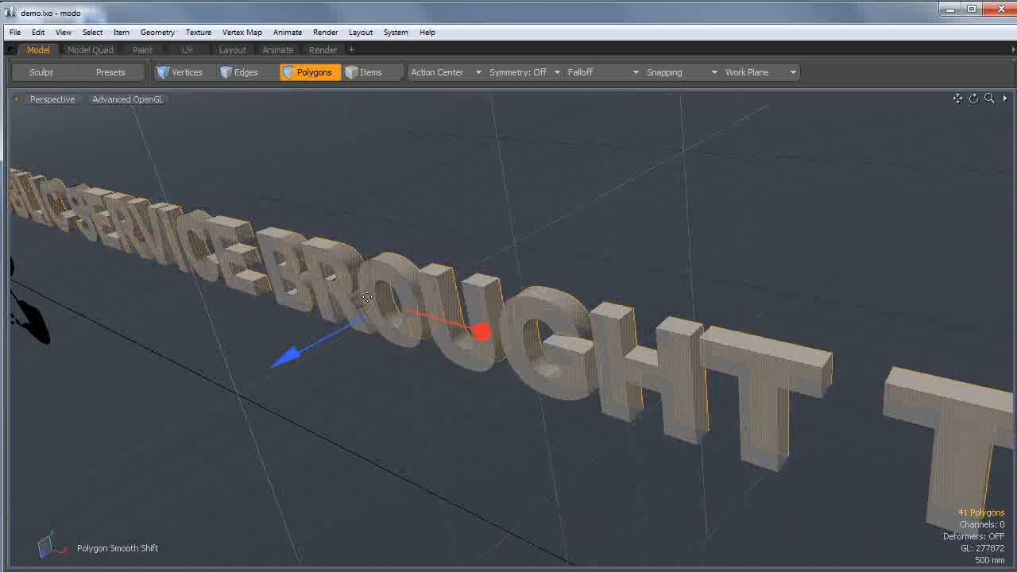
pyautogui.press('space')
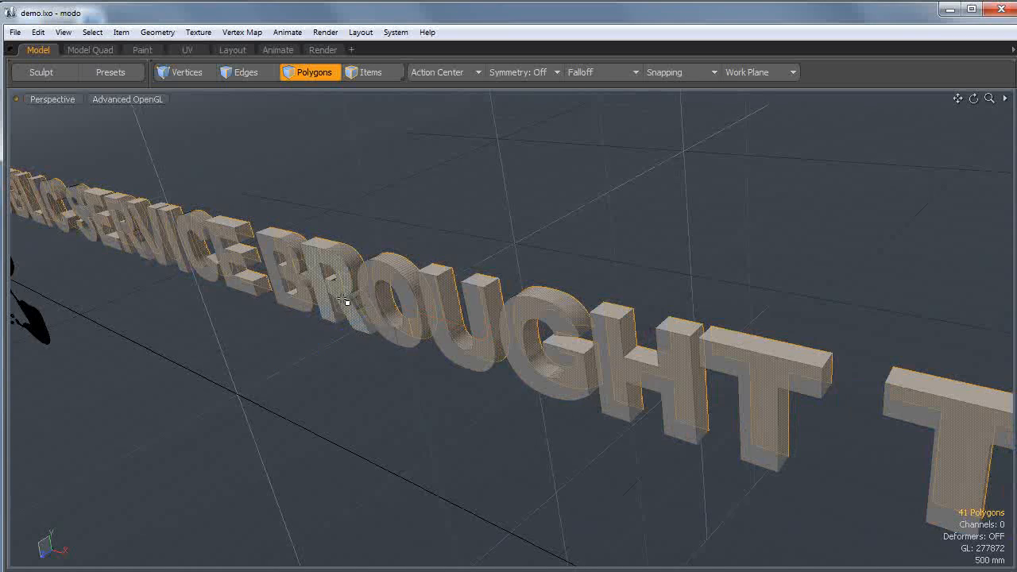
# Extend the selection to the connected polygons of the lettering and clear the selection
pyautogui.scroll(-4, 346, 302)
pyautogui.keyDown('alt'); pyautogui.moveTo(249, 333); pyautogui.dragTo(415, 313); pyautogui.keyUp('alt')
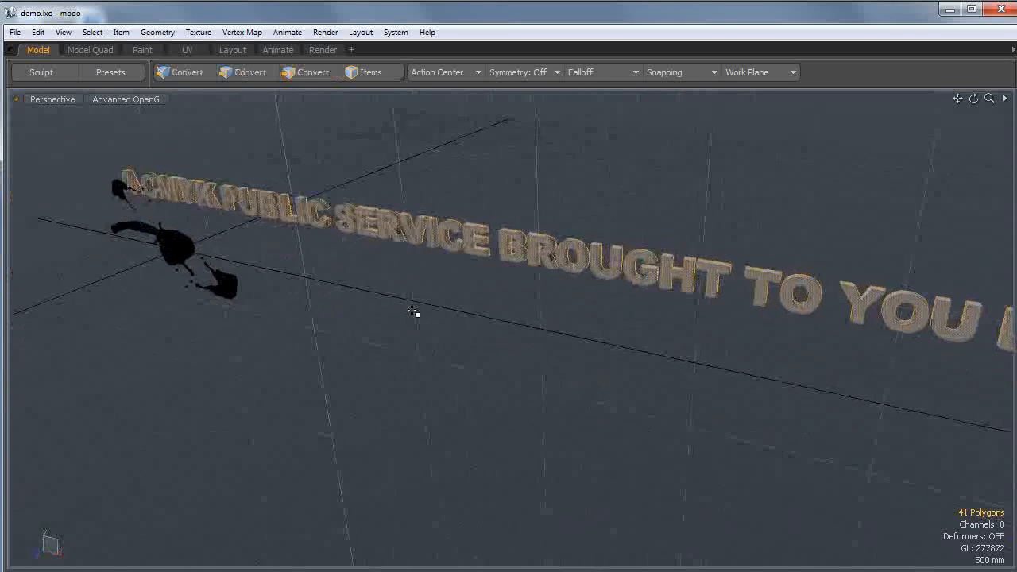
pyautogui.scroll(5, 547, 243)
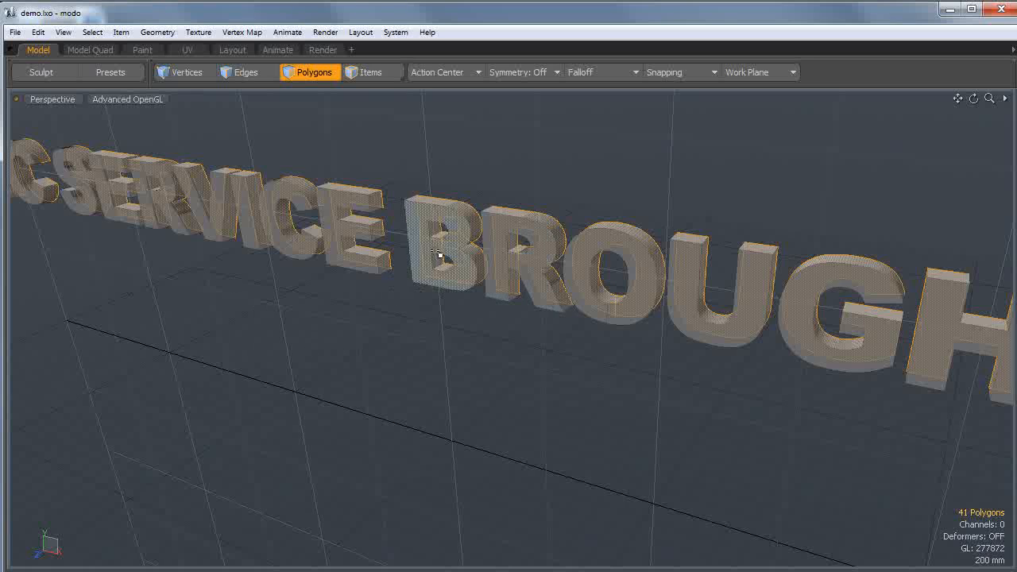
pyautogui.press(']')
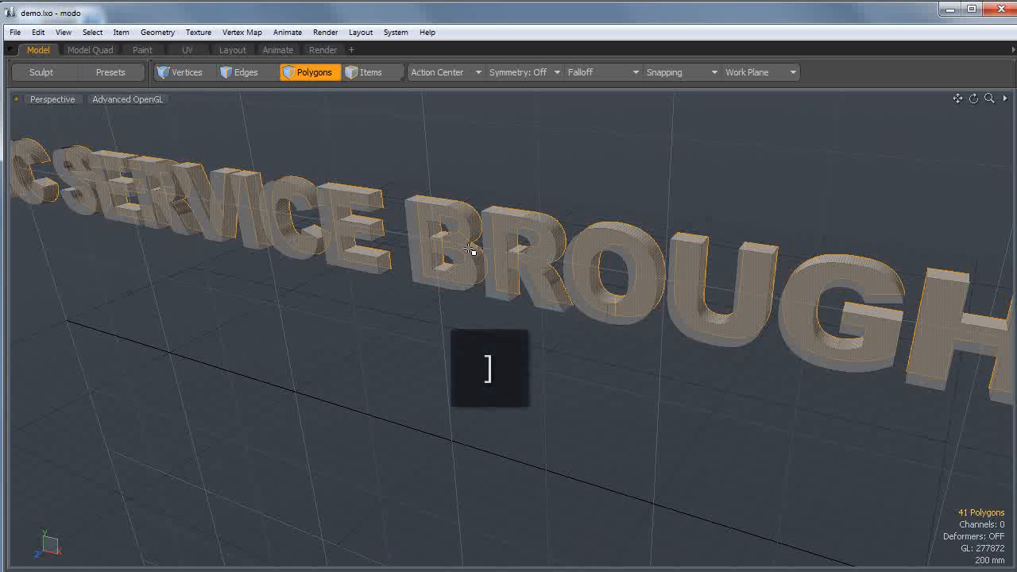
pyautogui.click(428, 412)
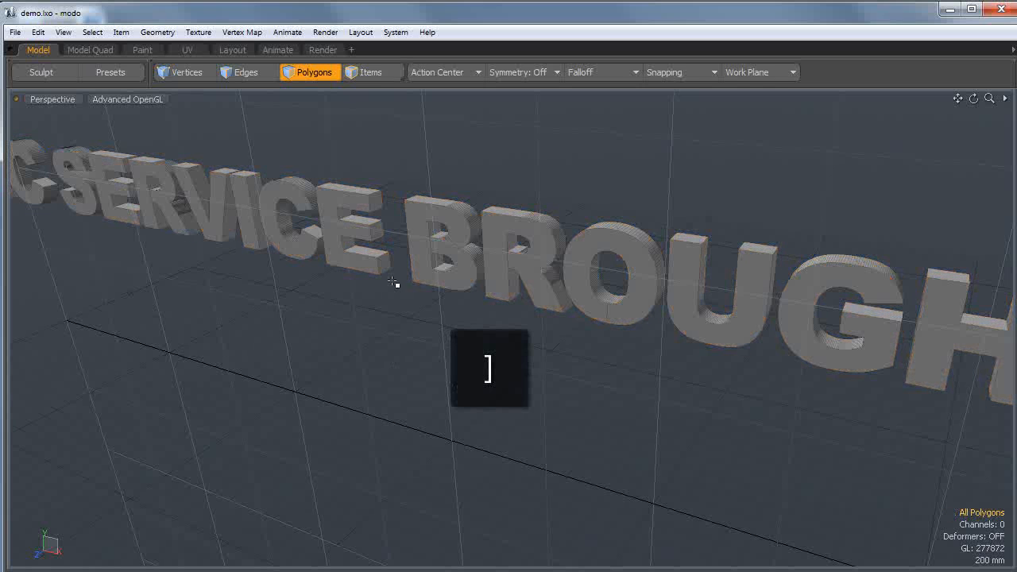
# Select all the 3D lettering, scale it down in the front view and move it over the splash meshes
pyautogui.scroll(-5, 547, 279)
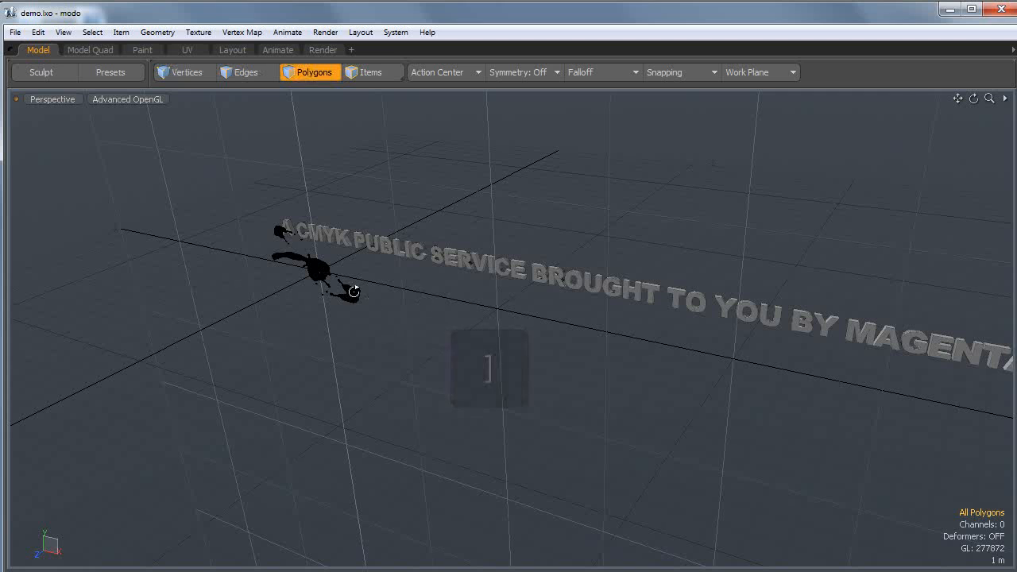
pyautogui.scroll(-3, 548, 318)
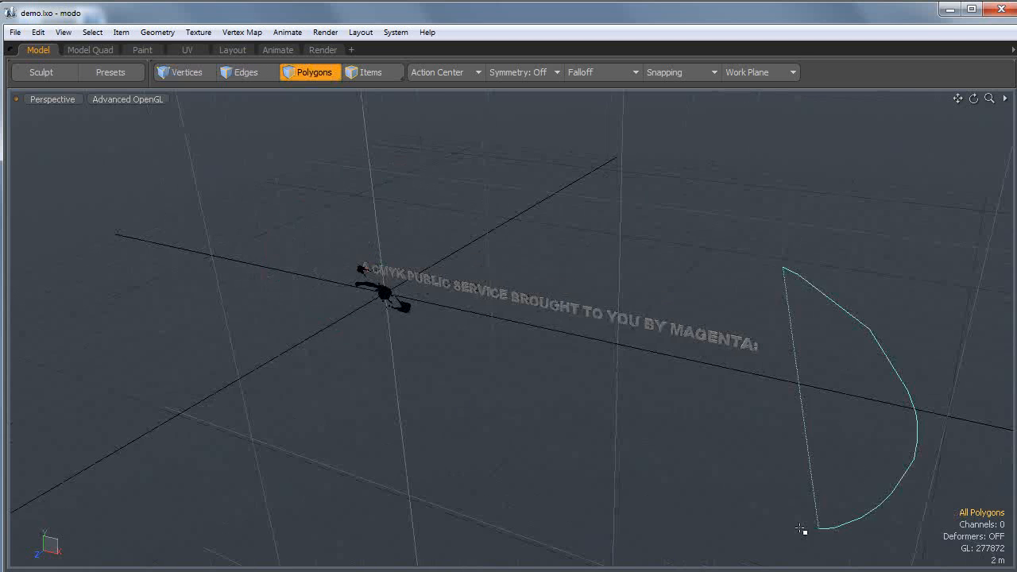
pyautogui.moveTo(316, 309)
pyautogui.mouseDown(button='right')
pyautogui.moveTo(697, 239)
pyautogui.moveTo(783, 472)
pyautogui.moveTo(458, 336)
pyautogui.mouseUp(button='right')
pyautogui.scroll(2, 459, 336)
pyautogui.hotkey('ctrl', 'space')
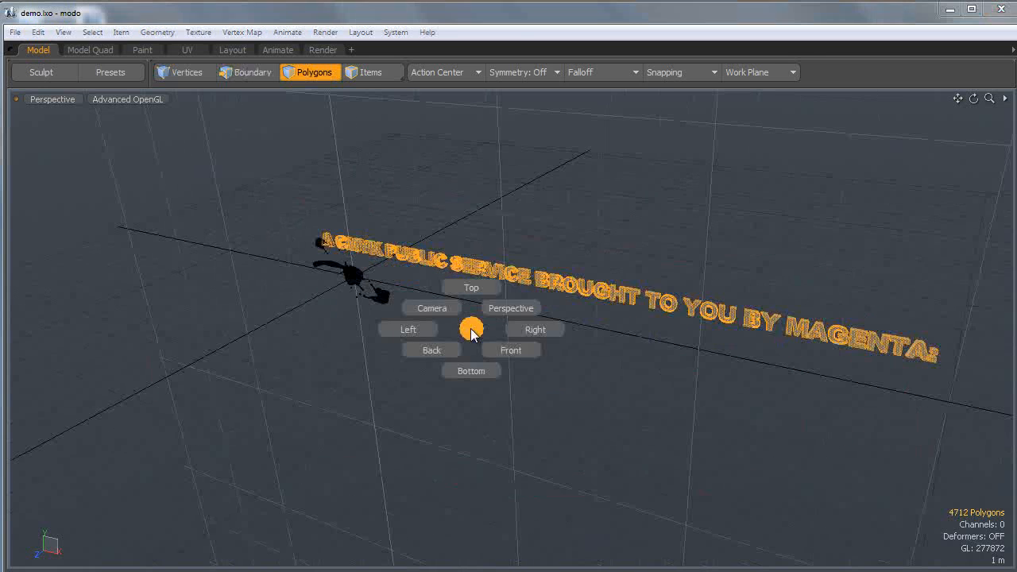
pyautogui.click(511, 349)
pyautogui.press('y')
pyautogui.moveTo(653, 194); pyautogui.dragTo(591, 257)
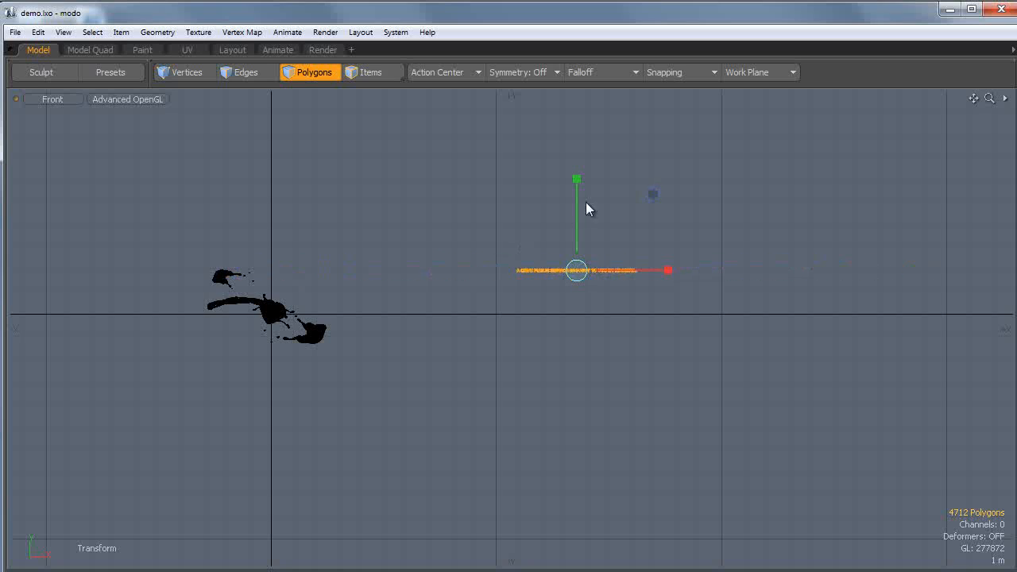
pyautogui.moveTo(653, 194); pyautogui.dragTo(341, 210)
pyautogui.scroll(8, 246, 280)
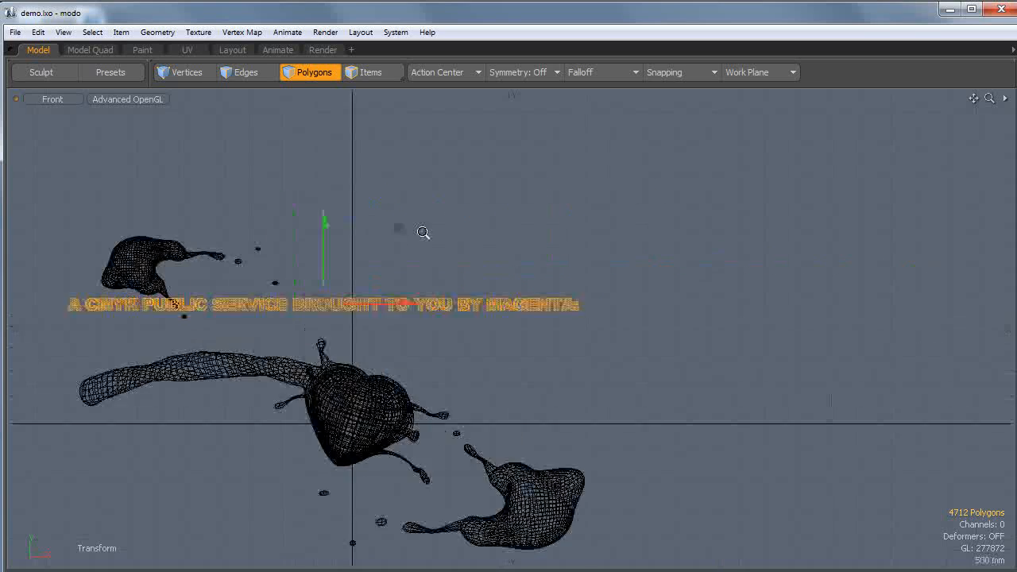
pyautogui.press('3')
pyautogui.scroll(-3, 437, 247)
pyautogui.press('space')
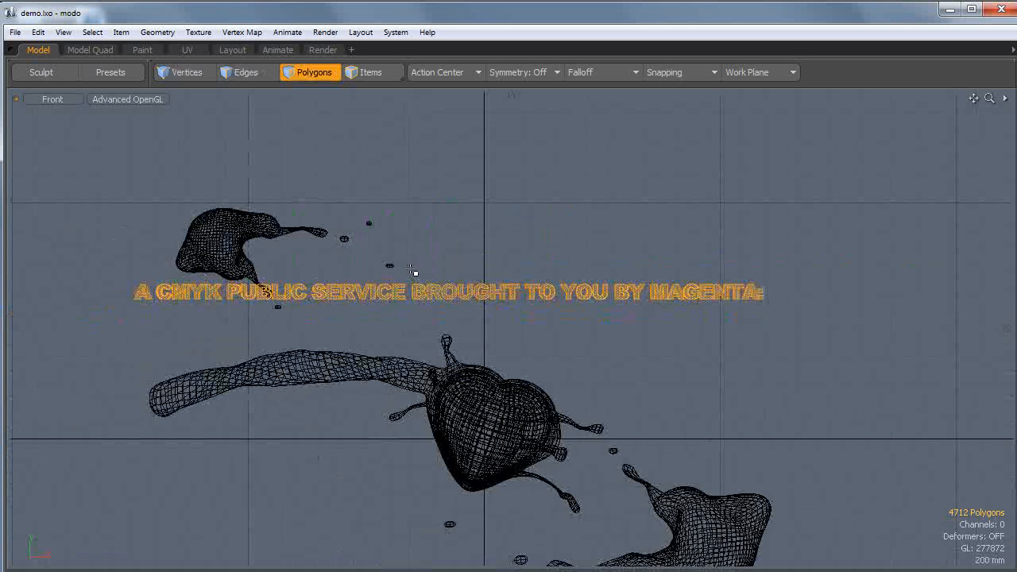
# Select the words "BROUGHT TO YOU BY MAGENTA:" and move them beneath "A CMYK PUBLIC SERVICE" as a second line
pyautogui.moveTo(537, 230)
pyautogui.mouseDown(button='right')
pyautogui.moveTo(794, 236)
pyautogui.moveTo(806, 363)
pyautogui.moveTo(498, 383)
pyautogui.mouseUp(button='right')
pyautogui.moveTo(409, 368); pyautogui.dragTo(430, 344, button='right')
pyautogui.press('w')
pyautogui.moveTo(588, 293); pyautogui.dragTo(311, 314)
pyautogui.moveTo(387, 237); pyautogui.dragTo(387, 241)
pyautogui.press('q')
# Select "MAGENTA:", enlarge it and position it as a third line beneath "BROUGHT TO YOU BY"
pyautogui.moveTo(449, 302); pyautogui.dragTo(501, 359, button='right')
pyautogui.moveTo(369, 375); pyautogui.dragTo(374, 373, button='right')
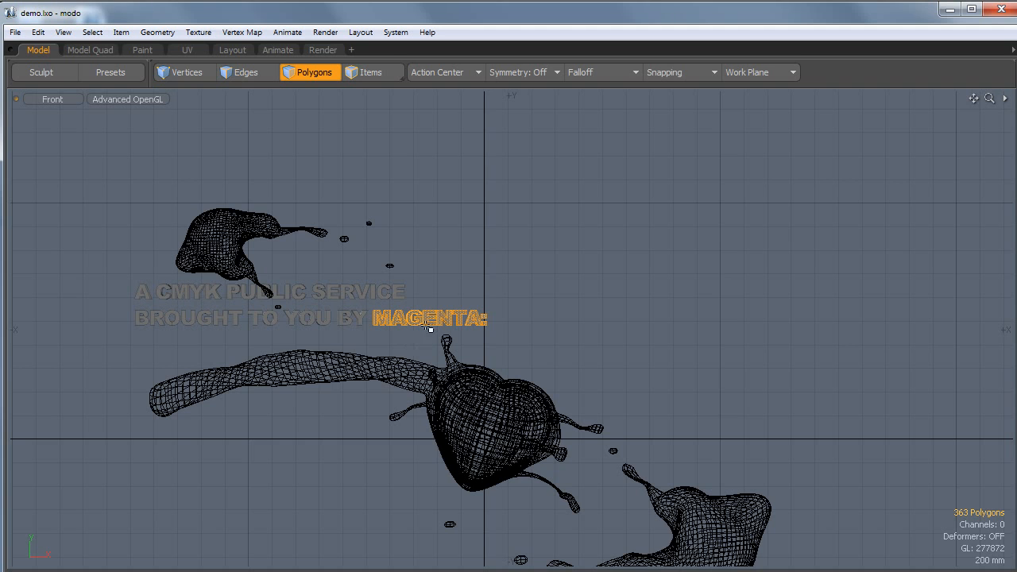
pyautogui.moveTo(511, 244)
pyautogui.mouseDown()
pyautogui.moveTo(396, 297)
pyautogui.moveTo(347, 299)
pyautogui.moveTo(512, 242)
pyautogui.mouseUp()
pyautogui.moveTo(350, 299); pyautogui.dragTo(351, 257)
pyautogui.moveTo(277, 252)
pyautogui.mouseDown()
pyautogui.moveTo(277, 281)
pyautogui.moveTo(278, 272)
pyautogui.mouseUp()
pyautogui.press('q')
# Select the word "CMYK" in the first line and scale it up slightly
pyautogui.keyDown('ctrl'); pyautogui.keyDown('alt'); pyautogui.moveTo(241, 331); pyautogui.dragTo(364, 313); pyautogui.keyUp('alt'); pyautogui.keyUp('ctrl')
pyautogui.moveTo(161, 254)
pyautogui.mouseDown(button='right')
pyautogui.moveTo(221, 172)
pyautogui.moveTo(337, 201)
pyautogui.moveTo(352, 266)
pyautogui.moveTo(344, 271)
pyautogui.mouseUp(button='right')
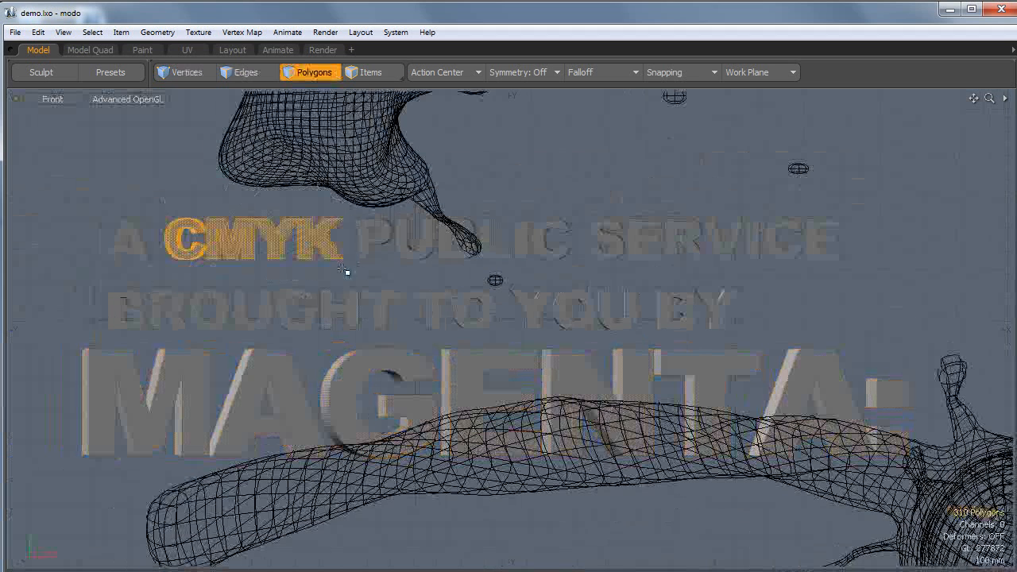
pyautogui.press('y')
pyautogui.moveTo(330, 162)
pyautogui.mouseDown()
pyautogui.moveTo(358, 162)
pyautogui.moveTo(315, 156)
pyautogui.mouseUp()
pyautogui.press('q')
# Select the letter "A" of the first line and shift it left, clear of the enlarged "CMYK"
pyautogui.keyDown('ctrl'); pyautogui.keyDown('alt'); pyautogui.moveTo(111, 248); pyautogui.dragTo(201, 215); pyautogui.keyUp('alt'); pyautogui.keyUp('ctrl')
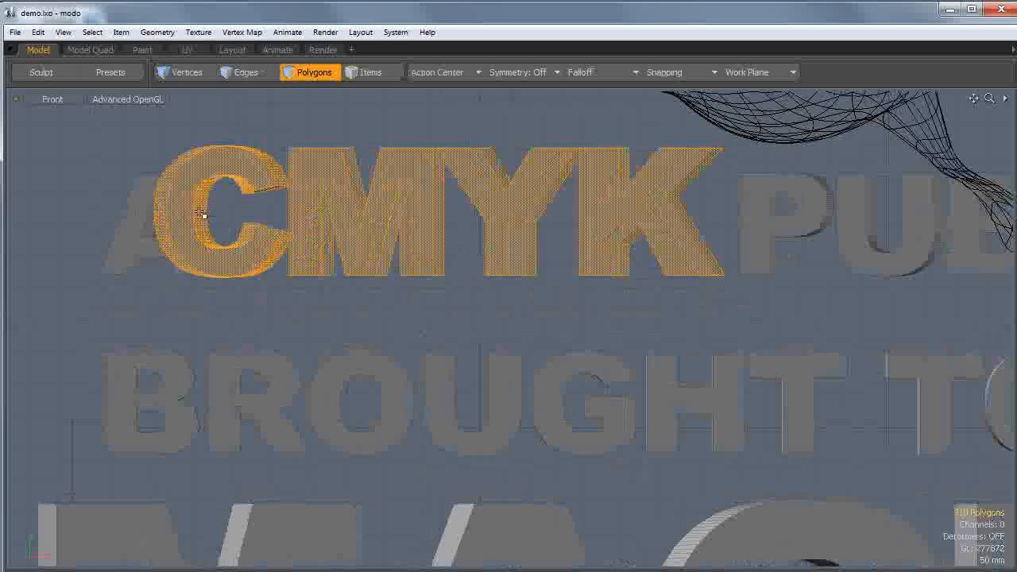
pyautogui.click(115, 249)
pyautogui.doubleClick(130, 251)
pyautogui.press('w')
pyautogui.moveTo(245, 223); pyautogui.dragTo(179, 223)
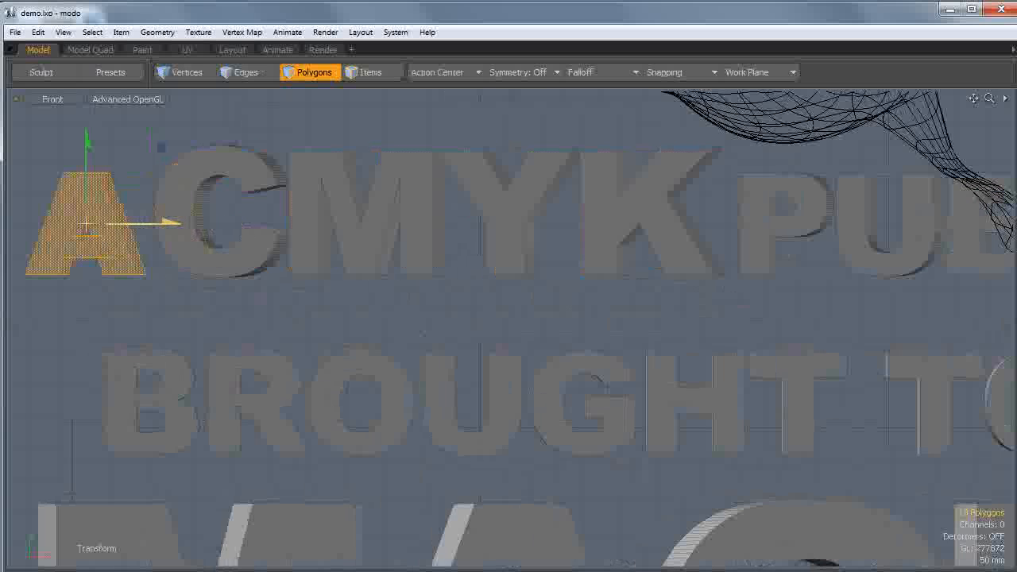
pyautogui.press('q')
# Select the whole line "A CMYK PUBLIC SERVICE", shift it slightly right and lower it towards the second line
pyautogui.click(170, 302)
pyautogui.keyDown('ctrl'); pyautogui.keyDown('alt'); pyautogui.moveTo(170, 302); pyautogui.dragTo(127, 309); pyautogui.keyUp('alt'); pyautogui.keyUp('ctrl')
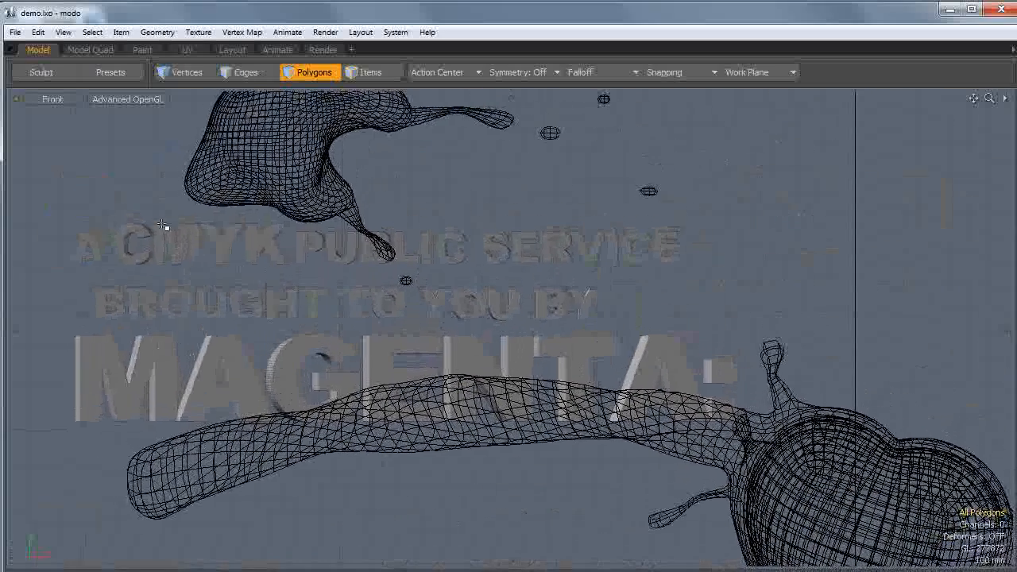
pyautogui.moveTo(49, 263)
pyautogui.mouseDown(button='right')
pyautogui.moveTo(568, 136)
pyautogui.moveTo(756, 288)
pyautogui.moveTo(659, 267)
pyautogui.mouseUp(button='right')
pyautogui.press('w')
pyautogui.moveTo(448, 246); pyautogui.dragTo(457, 248)
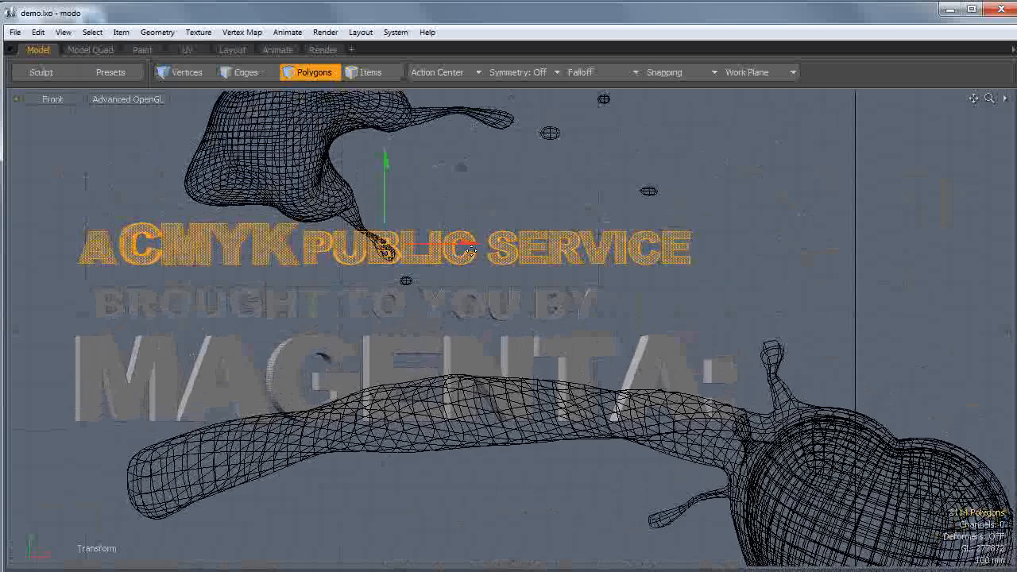
pyautogui.moveTo(387, 189); pyautogui.dragTo(387, 197)
pyautogui.press('space')
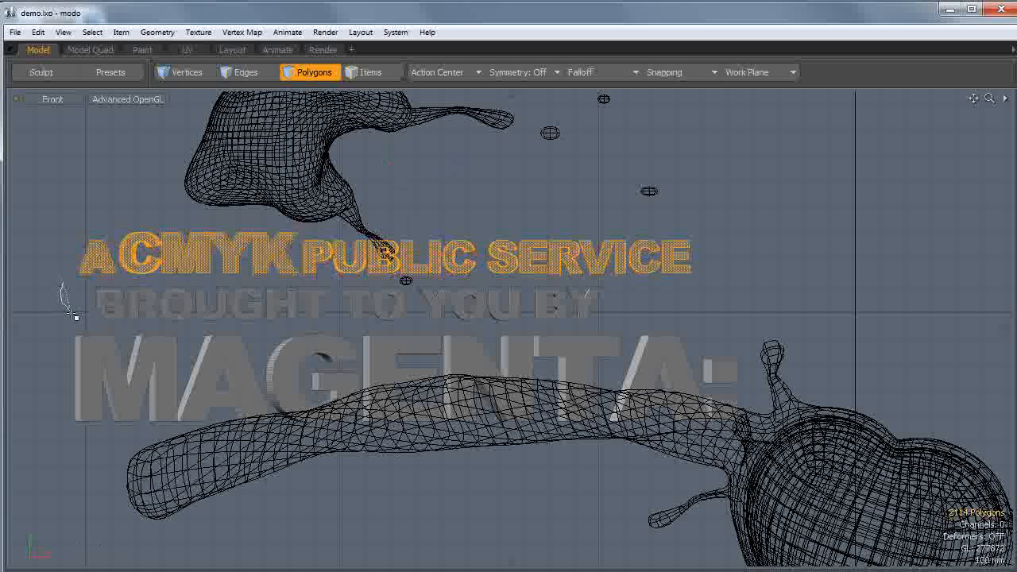
# Select "BROUGHT TO YOU BY", enlarge it to match the first line's width and align it between the other lines
pyautogui.moveTo(163, 332)
pyautogui.mouseDown(button='right')
pyautogui.moveTo(636, 335)
pyautogui.moveTo(674, 290)
pyautogui.moveTo(659, 282)
pyautogui.mouseUp(button='right')
pyautogui.press('y')
pyautogui.moveTo(423, 229); pyautogui.dragTo(437, 225)
pyautogui.press('w')
pyautogui.moveTo(359, 302); pyautogui.dragTo(368, 306)
pyautogui.moveTo(447, 232)
pyautogui.mouseDown()
pyautogui.moveTo(466, 225)
pyautogui.moveTo(461, 235)
pyautogui.mouseUp()
pyautogui.press('w')
pyautogui.press('space')
# Select the line "A CMYK PUBLIC SERVICE", nudge it down closer to the second line and deselect it
pyautogui.moveTo(67, 280)
pyautogui.mouseDown(button='right')
pyautogui.moveTo(215, 166)
pyautogui.moveTo(667, 202)
pyautogui.moveTo(721, 295)
pyautogui.moveTo(699, 279)
pyautogui.mouseUp(button='right')
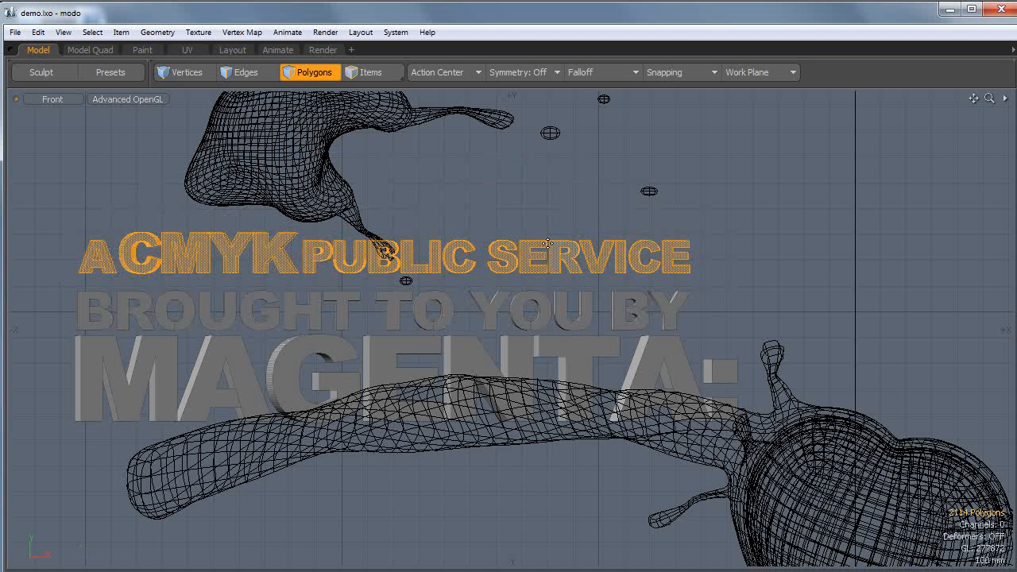
pyautogui.moveTo(460, 176); pyautogui.dragTo(460, 184)
pyautogui.press('space')
pyautogui.click(641, 225)
pyautogui.scroll(-2, 614, 249)
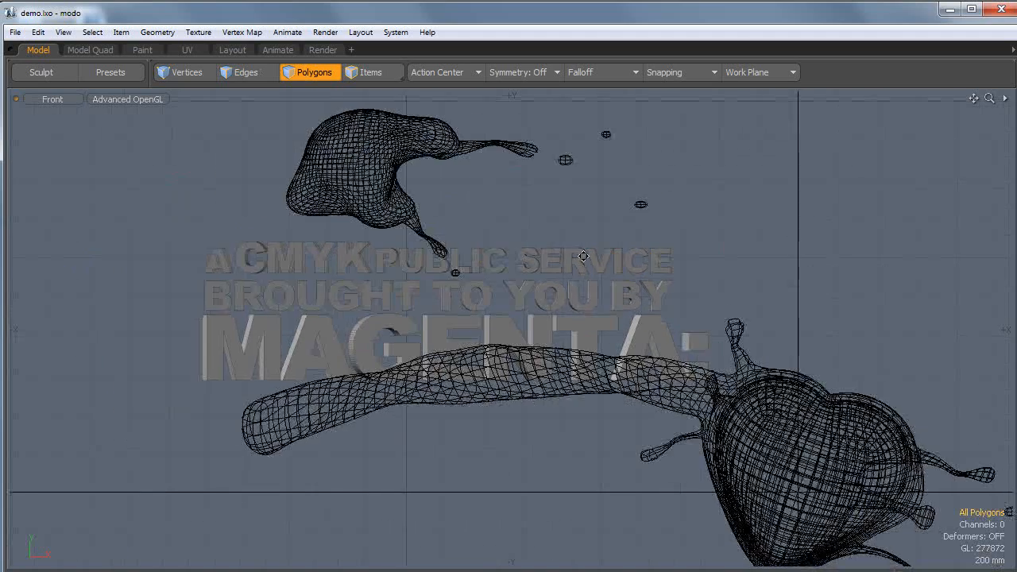
# Select all three text lines, scale them down together and raise them above the long paint splash arm
pyautogui.keyDown('alt'); pyautogui.moveTo(576, 270); pyautogui.dragTo(499, 295); pyautogui.keyUp('alt')
pyautogui.moveTo(50, 386)
pyautogui.mouseDown(button='right')
pyautogui.moveTo(717, 227)
pyautogui.moveTo(625, 484)
pyautogui.moveTo(603, 486)
pyautogui.mouseUp(button='right')
pyautogui.press('y')
pyautogui.moveTo(380, 330); pyautogui.dragTo(421, 303)
pyautogui.moveTo(497, 228); pyautogui.dragTo(488, 228)
pyautogui.moveTo(488, 227); pyautogui.dragTo(449, 246, button='right')
# Shift the three selected text lines right and down in the front view until they sit on the splash arm, and deselect them
pyautogui.hotkey('ctrl', 'space')
pyautogui.click(470, 251)
pyautogui.keyDown('alt'); pyautogui.moveTo(471, 251); pyautogui.dragTo(389, 290); pyautogui.keyUp('alt')
pyautogui.scroll(4, 604, 245)
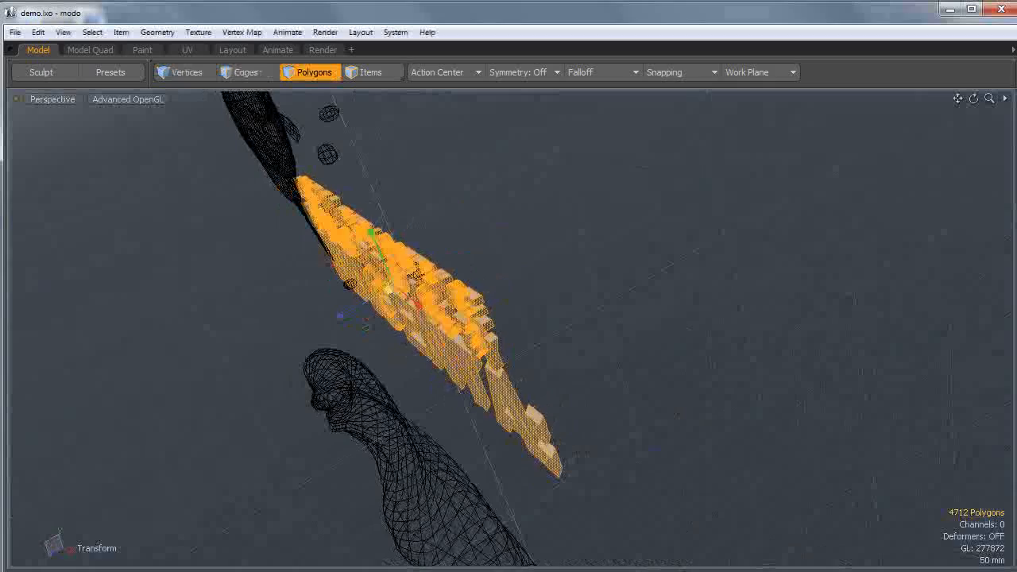
pyautogui.hotkey('ctrl', 'space')
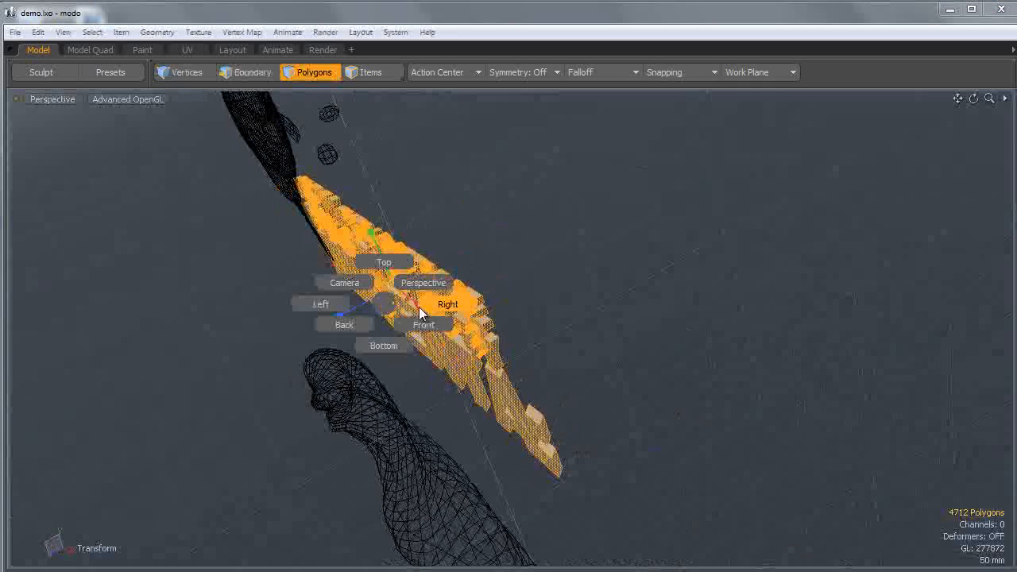
pyautogui.click(450, 364)
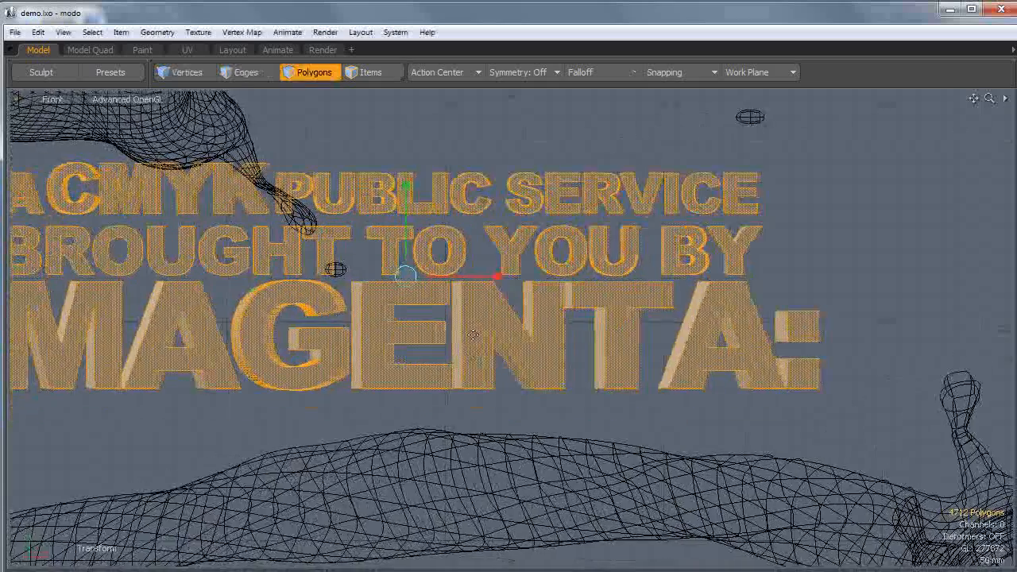
pyautogui.moveTo(480, 201); pyautogui.dragTo(545, 233)
pyautogui.scroll(-3, 547, 235)
pyautogui.keyDown('alt'); pyautogui.keyDown('shift'); pyautogui.moveTo(524, 279); pyautogui.dragTo(481, 302); pyautogui.keyUp('shift'); pyautogui.keyUp('alt')
pyautogui.moveTo(536, 231); pyautogui.dragTo(554, 232)
pyautogui.press('q')
pyautogui.click(654, 241)
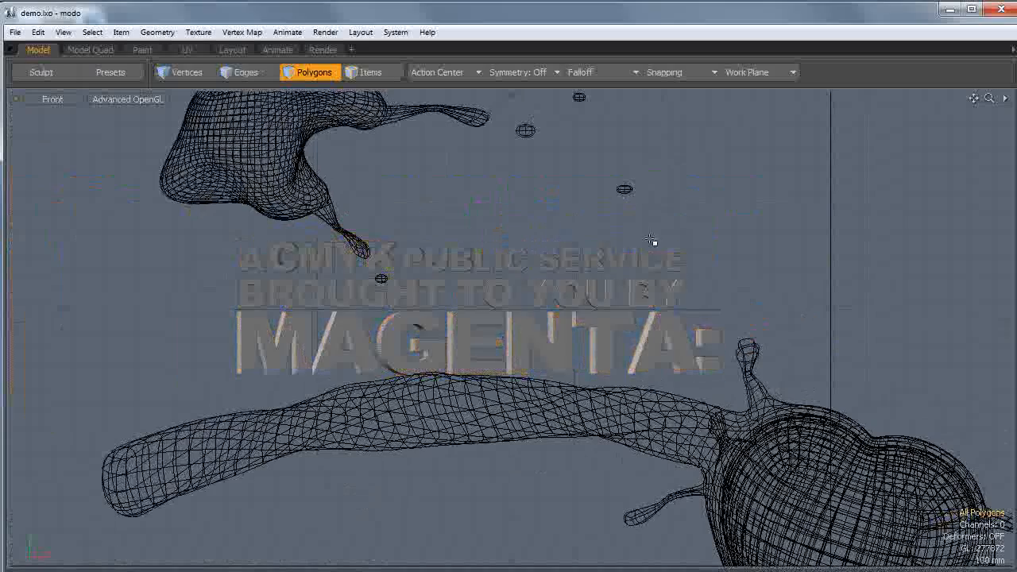
# Examine the text block's placement against the heart and paint splashes from different angles
pyautogui.keyDown('alt'); pyautogui.keyDown('shift'); pyautogui.moveTo(628, 373); pyautogui.dragTo(601, 262); pyautogui.keyUp('shift'); pyautogui.keyUp('alt')
pyautogui.hotkey('ctrl', 'space')
pyautogui.click(540, 267)
pyautogui.hotkey('ctrl', 'space')
pyautogui.click(628, 250)
pyautogui.keyDown('alt'); pyautogui.moveTo(492, 323); pyautogui.dragTo(608, 331); pyautogui.keyUp('alt')
pyautogui.scroll(-3, 608, 331)
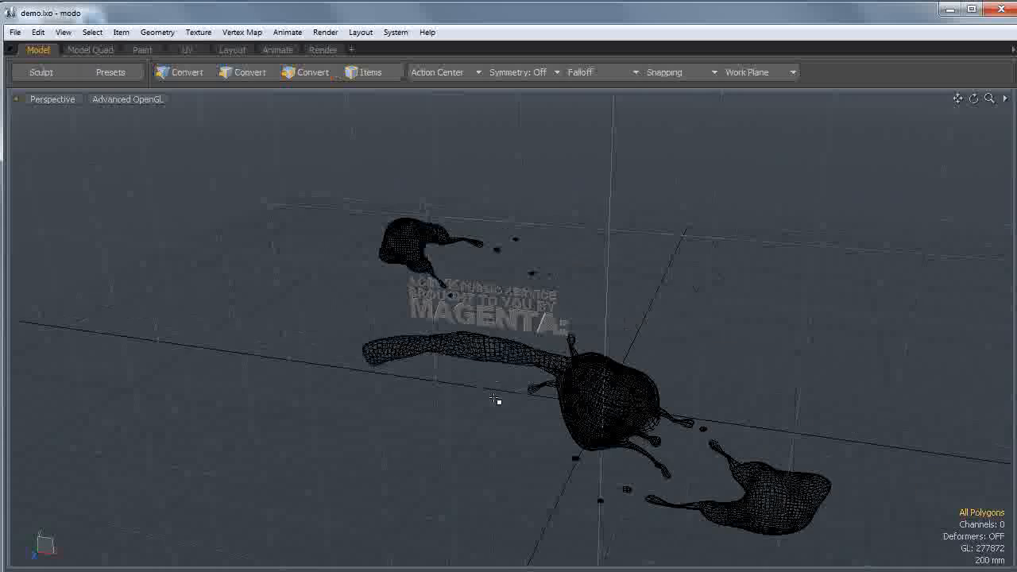
pyautogui.keyDown('alt'); pyautogui.moveTo(497, 402); pyautogui.dragTo(525, 310); pyautogui.keyUp('alt')
# Create the text "INSTRUMENT OF LOVE." in Arial Black with the Text tool
pyautogui.hotkey('ctrl', 'Tab')
pyautogui.click(668, 262)
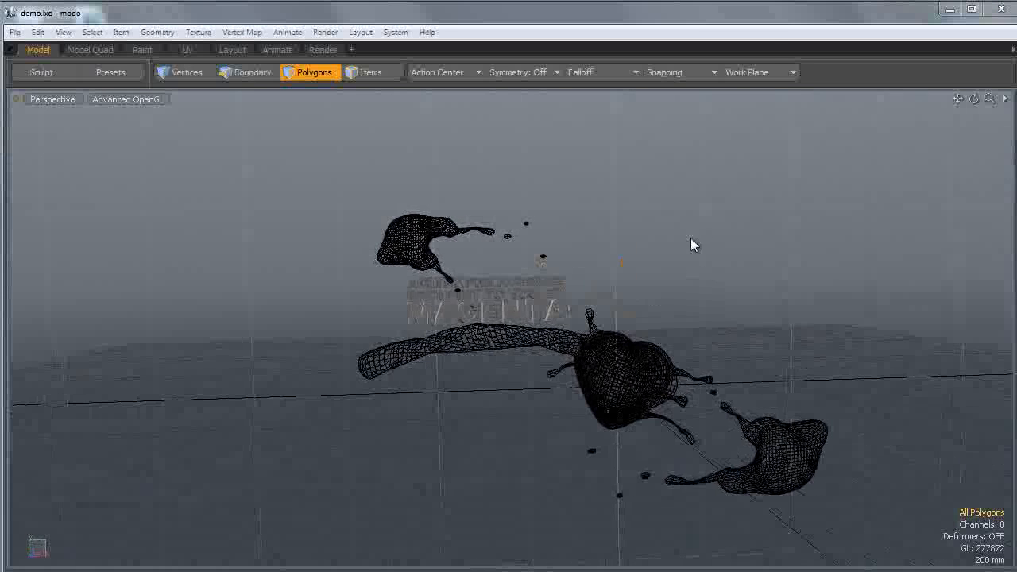
pyautogui.click(730, 70)
pyautogui.click(732, 71)
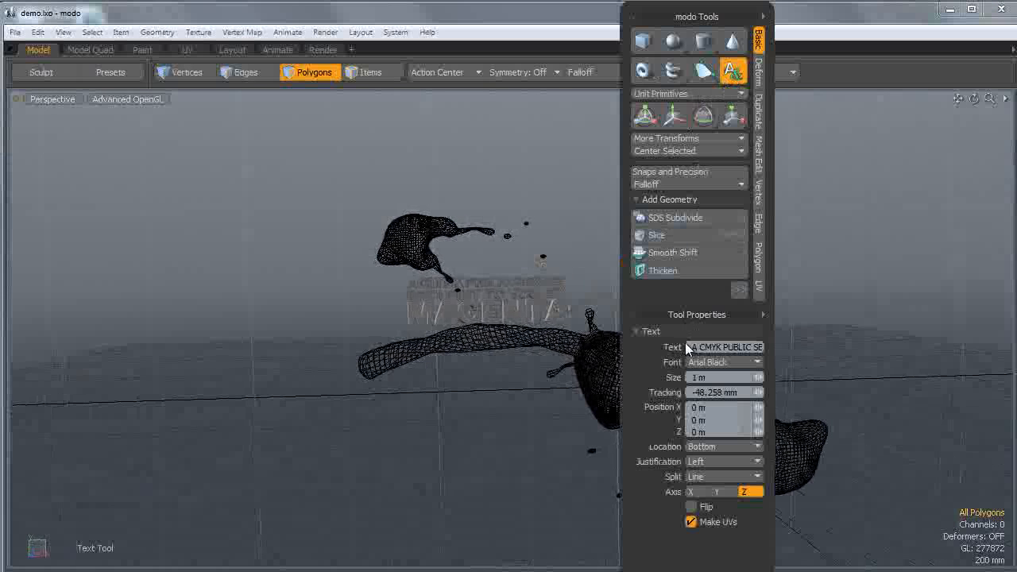
pyautogui.click(760, 347)
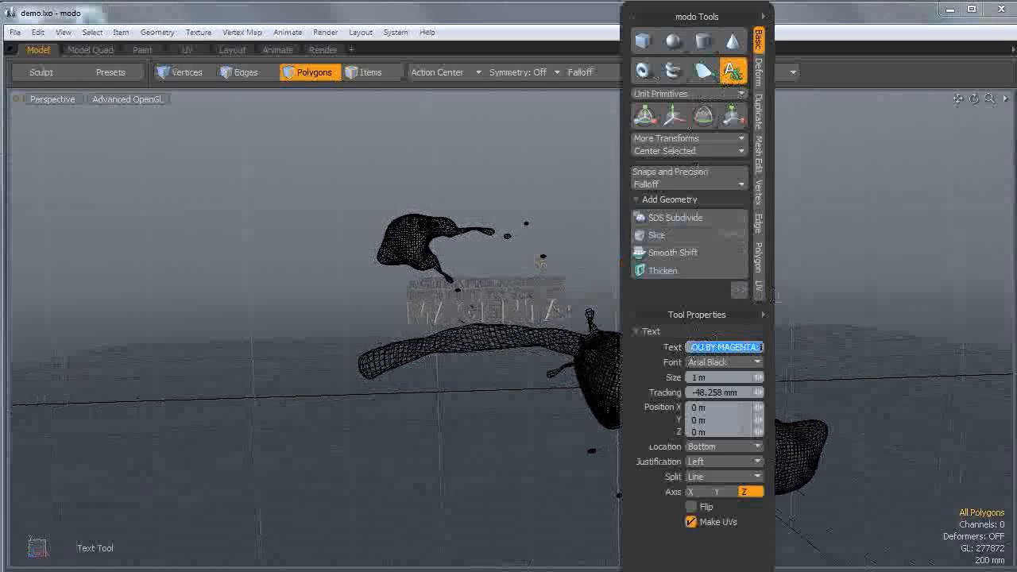
pyautogui.press('BackSpace')
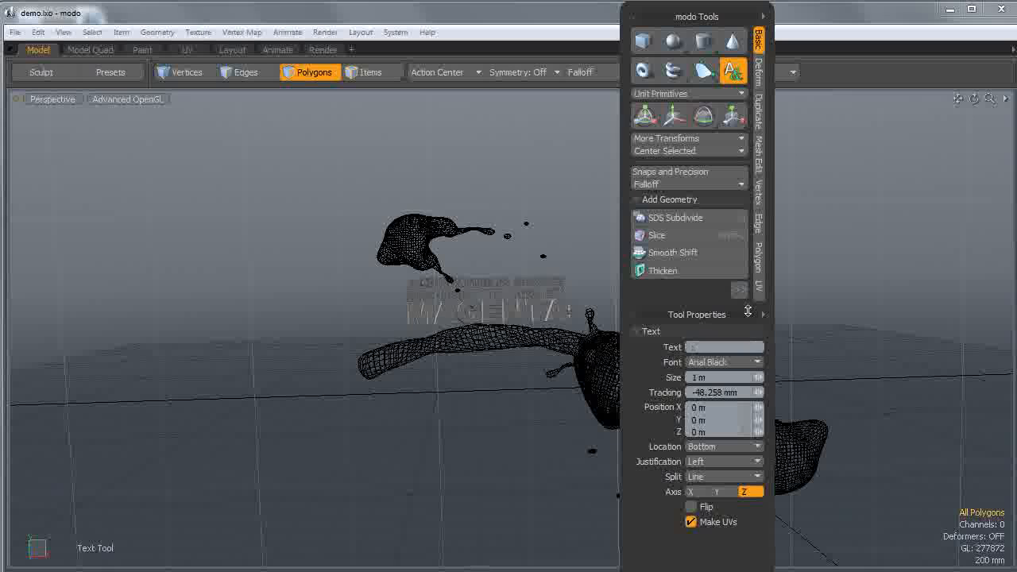
pyautogui.write('F LOVE.')
pyautogui.press('Return')
pyautogui.click(532, 337)
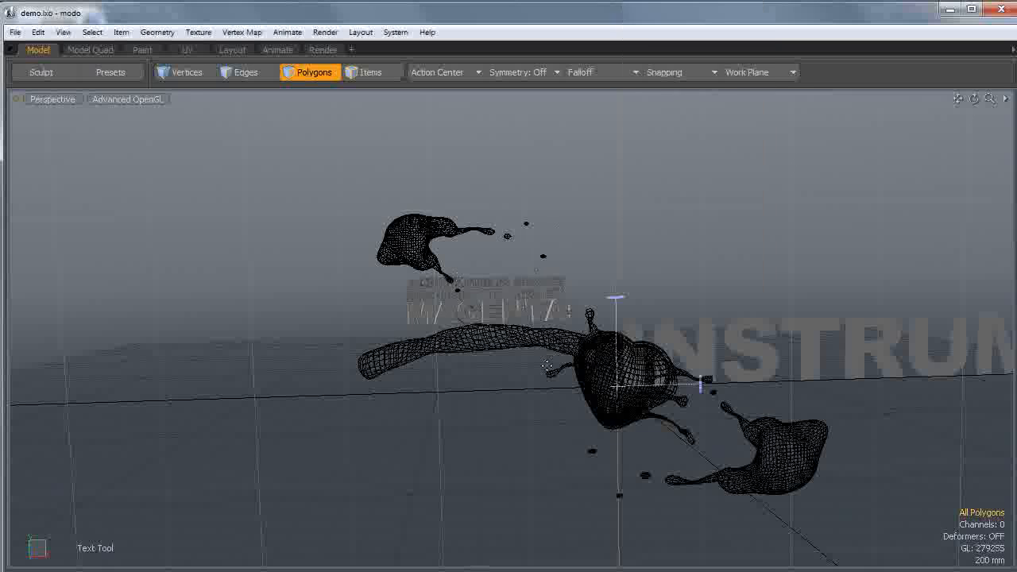
# Select the "INSTRUMENT OF LOVE." letters and thicken them into solid 3D text
pyautogui.click(672, 356)
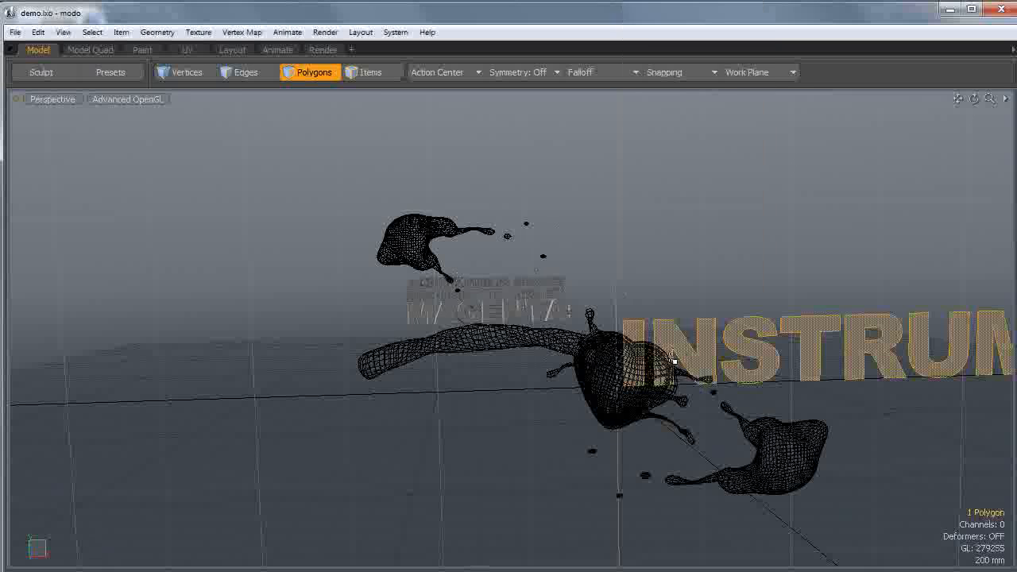
pyautogui.hotkey('ctrl', 'space')
pyautogui.click(711, 328)
pyautogui.keyDown('alt'); pyautogui.moveTo(712, 328); pyautogui.dragTo(386, 359); pyautogui.keyUp('alt')
pyautogui.hotkey('ctrl', 'Tab')
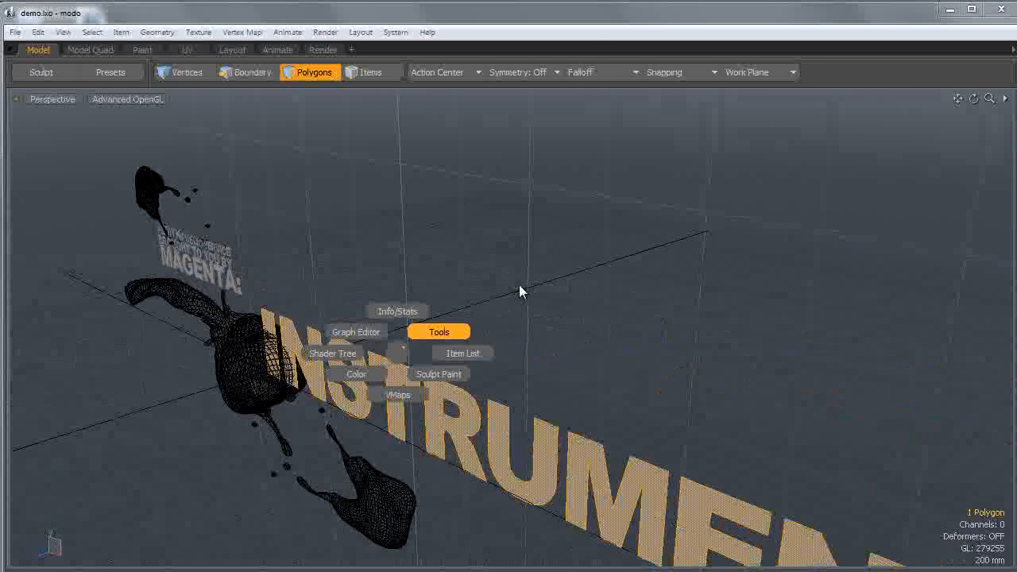
pyautogui.click(519, 285)
pyautogui.click(491, 273)
pyautogui.click(422, 311)
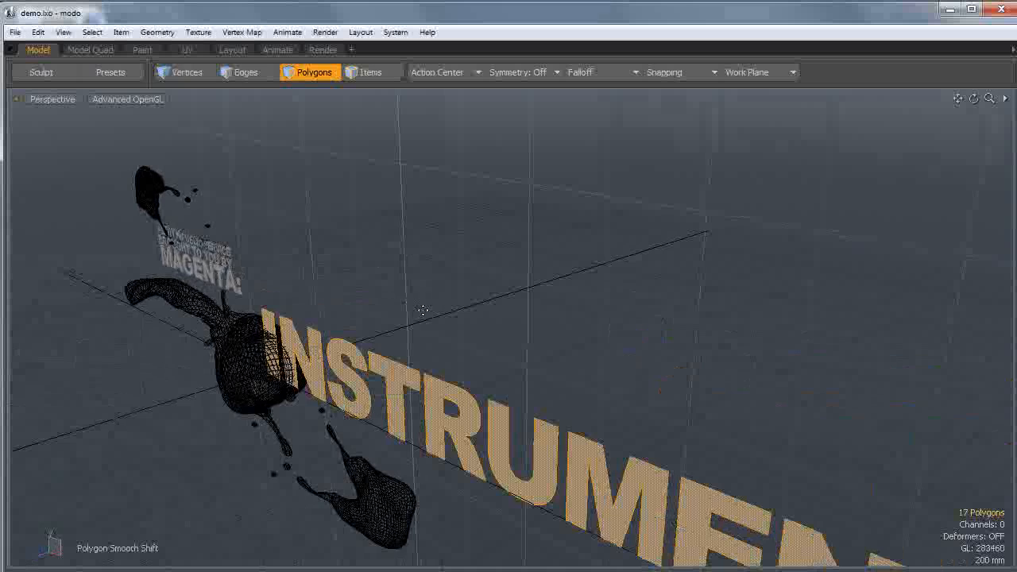
pyautogui.scroll(-4, 554, 289)
pyautogui.keyDown('alt'); pyautogui.keyDown('shift'); pyautogui.moveTo(675, 373); pyautogui.dragTo(436, 343); pyautogui.keyUp('shift'); pyautogui.keyUp('alt')
pyautogui.scroll(2, 352, 354)
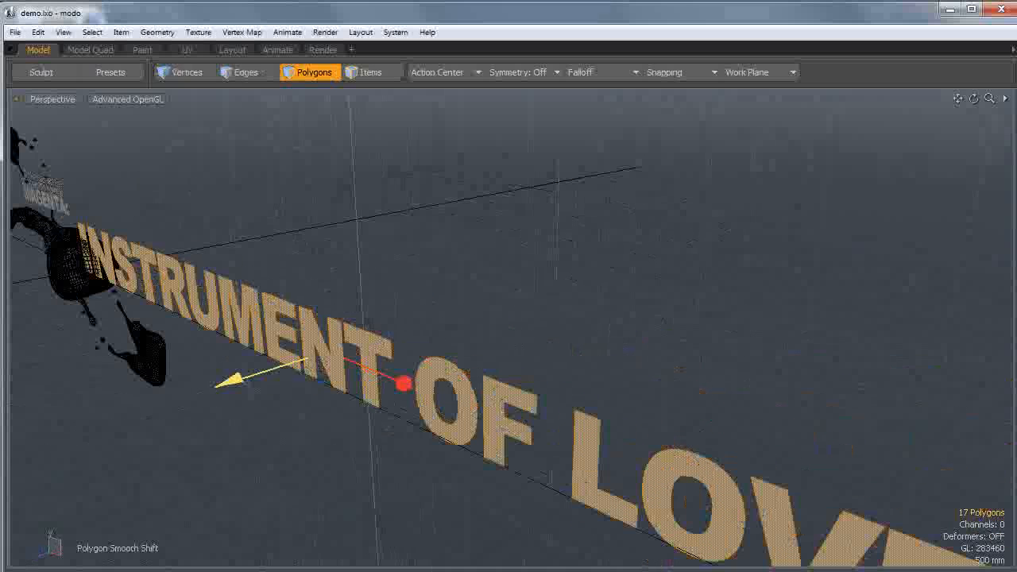
pyautogui.moveTo(230, 380); pyautogui.dragTo(240, 377)
pyautogui.press('space')
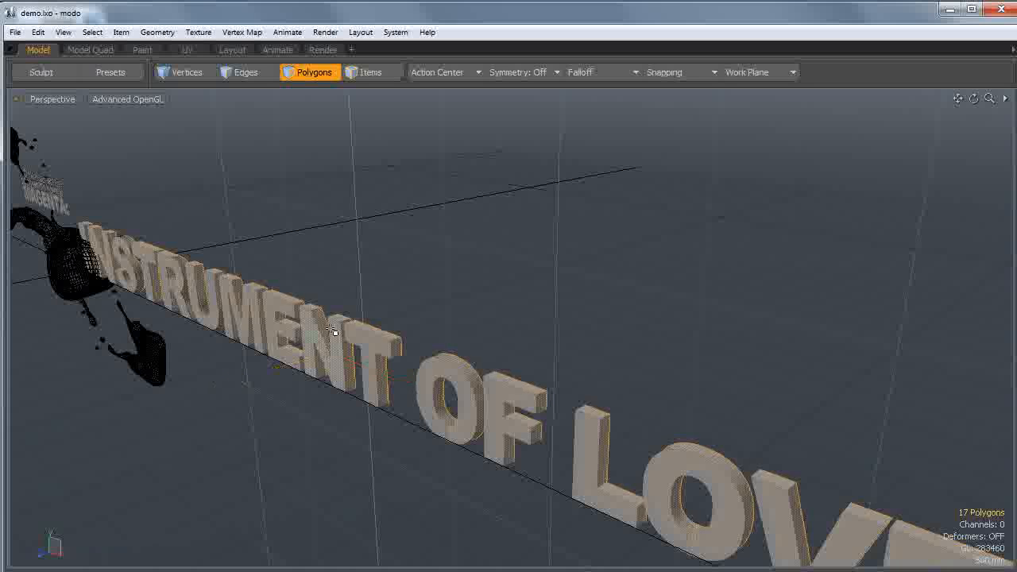
# Select all connected polygons of "INSTRUMENT OF LOVE.", scale the text down and move it left beneath the splash arm in the front view
pyautogui.press(']')
pyautogui.keyDown('ctrl'); pyautogui.keyDown('alt'); pyautogui.moveTo(584, 322); pyautogui.dragTo(496, 340); pyautogui.keyUp('alt'); pyautogui.keyUp('ctrl')
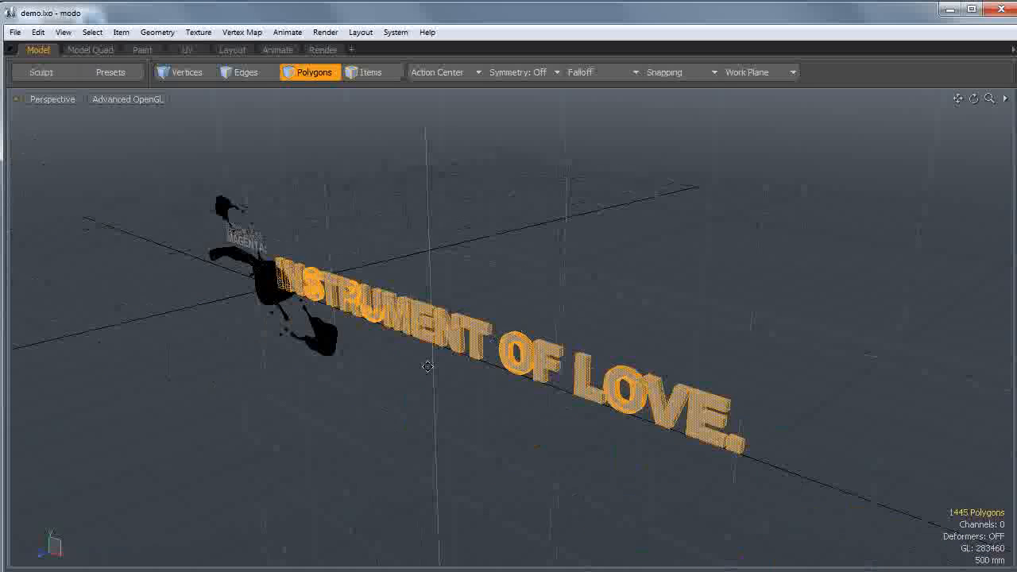
pyautogui.keyDown('alt'); pyautogui.keyDown('shift'); pyautogui.moveTo(397, 362); pyautogui.dragTo(436, 385); pyautogui.keyUp('shift'); pyautogui.keyUp('alt')
pyautogui.hotkey('ctrl', 'space')
pyautogui.click(495, 419)
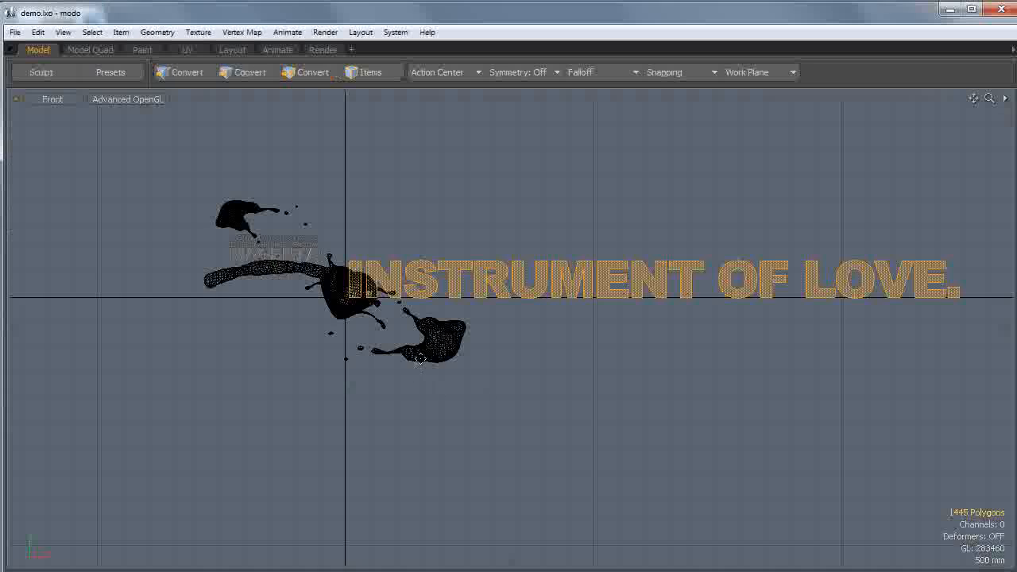
pyautogui.press('w')
pyautogui.moveTo(787, 236); pyautogui.dragTo(682, 268)
pyautogui.hotkey('ctrl', 'z')
pyautogui.moveTo(709, 216); pyautogui.dragTo(736, 340)
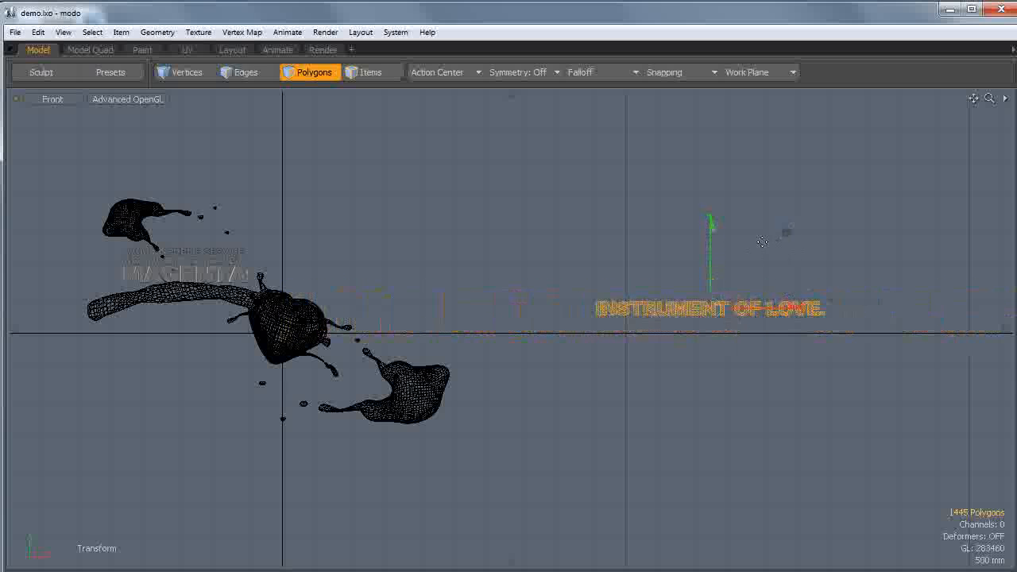
pyautogui.moveTo(788, 235); pyautogui.dragTo(293, 246)
# Shrink "INSTRUMENT OF LOVE." further and place it below the splash arm, aligned with the left edge of "MAGENTA:"
pyautogui.press('a')
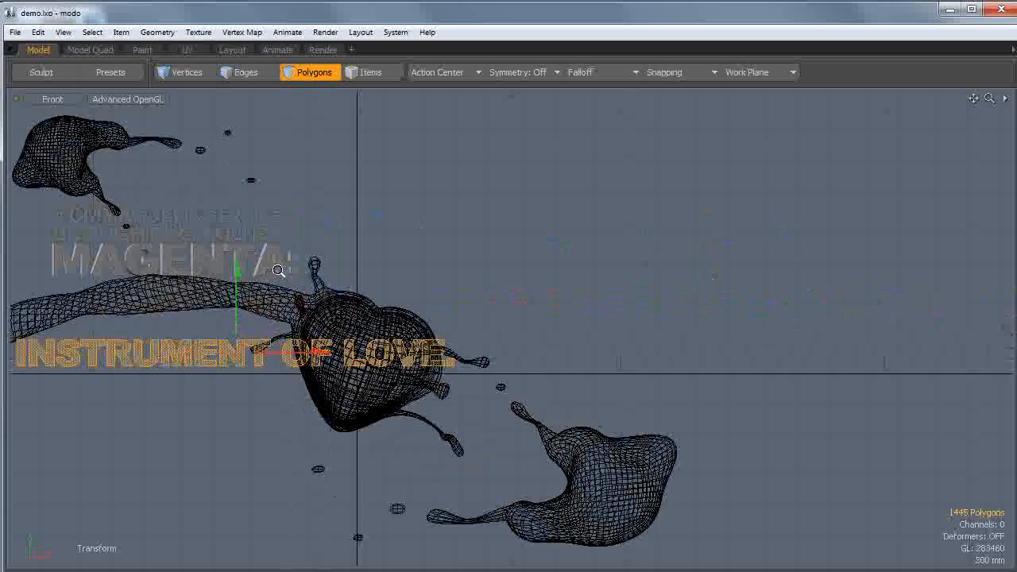
pyautogui.moveTo(481, 270); pyautogui.dragTo(463, 209)
pyautogui.press('w')
pyautogui.moveTo(389, 213); pyautogui.dragTo(382, 262)
pyautogui.press('q')
# Select the word "LOVE.", enlarge it on its own line beneath "INSTRUMENT OF", align their left edges and deselect it
pyautogui.moveTo(474, 308)
pyautogui.mouseDown(button='right')
pyautogui.moveTo(512, 288)
pyautogui.moveTo(551, 400)
pyautogui.moveTo(481, 401)
pyautogui.moveTo(469, 392)
pyautogui.moveTo(473, 313)
pyautogui.mouseUp(button='right')
pyautogui.press('y')
pyautogui.moveTo(599, 256); pyautogui.dragTo(486, 312)
pyautogui.hotkey('ctrl', 'z')
pyautogui.moveTo(406, 311); pyautogui.dragTo(410, 311)
pyautogui.click(406, 309)
pyautogui.moveTo(484, 234); pyautogui.dragTo(508, 229)
pyautogui.press('r')
pyautogui.moveTo(424, 309)
pyautogui.mouseDown()
pyautogui.moveTo(435, 309)
pyautogui.moveTo(426, 307)
pyautogui.mouseUp()
pyautogui.press('w')
pyautogui.moveTo(424, 307)
pyautogui.mouseDown(button='middle')
pyautogui.moveTo(439, 293)
pyautogui.moveTo(427, 302)
pyautogui.mouseUp(button='middle')
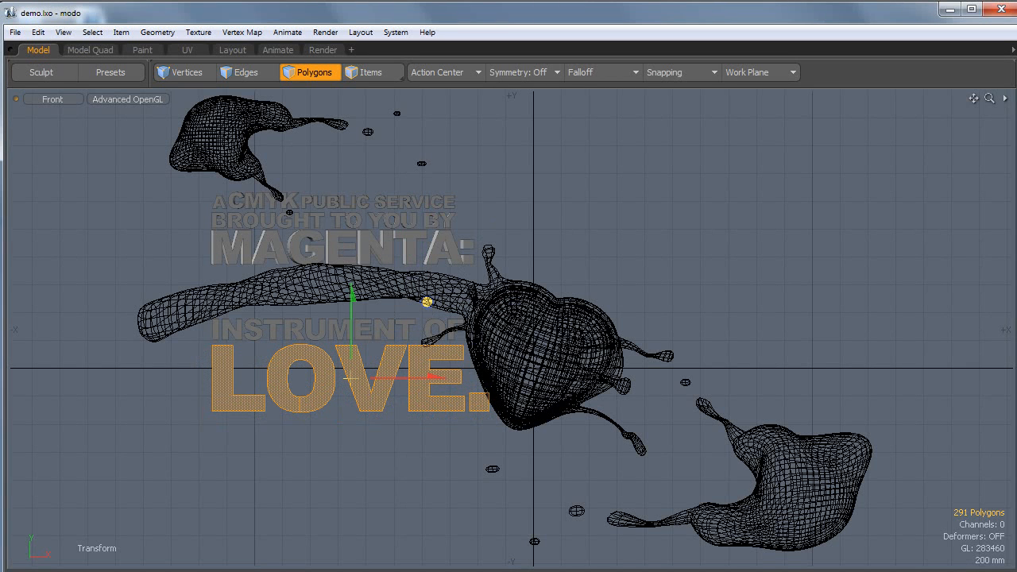
pyautogui.press('q')
pyautogui.click(529, 226)
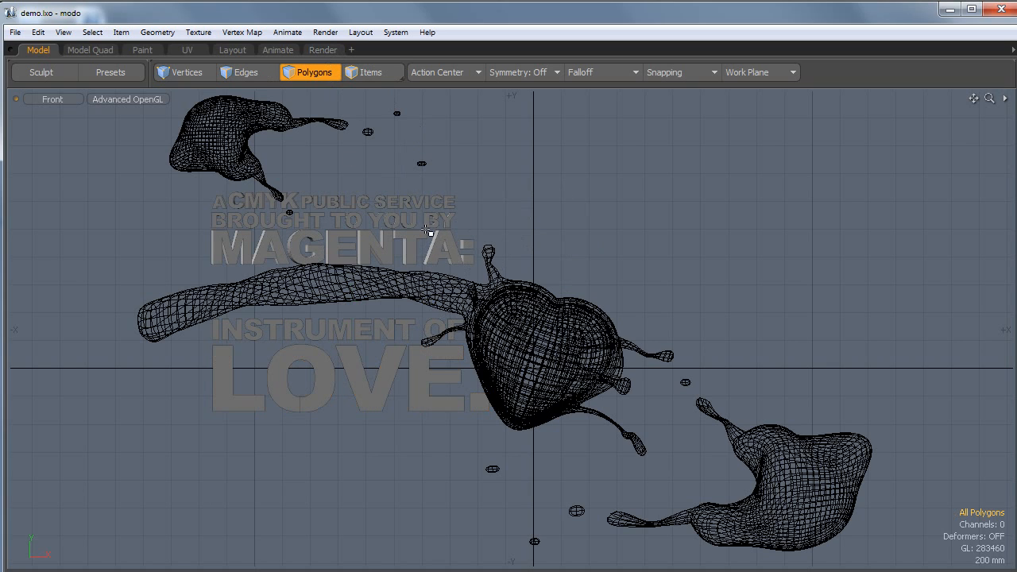
# Switch to the Render layout and frame the heart and text at a tilted angle in the camera view
pyautogui.click(328, 50)
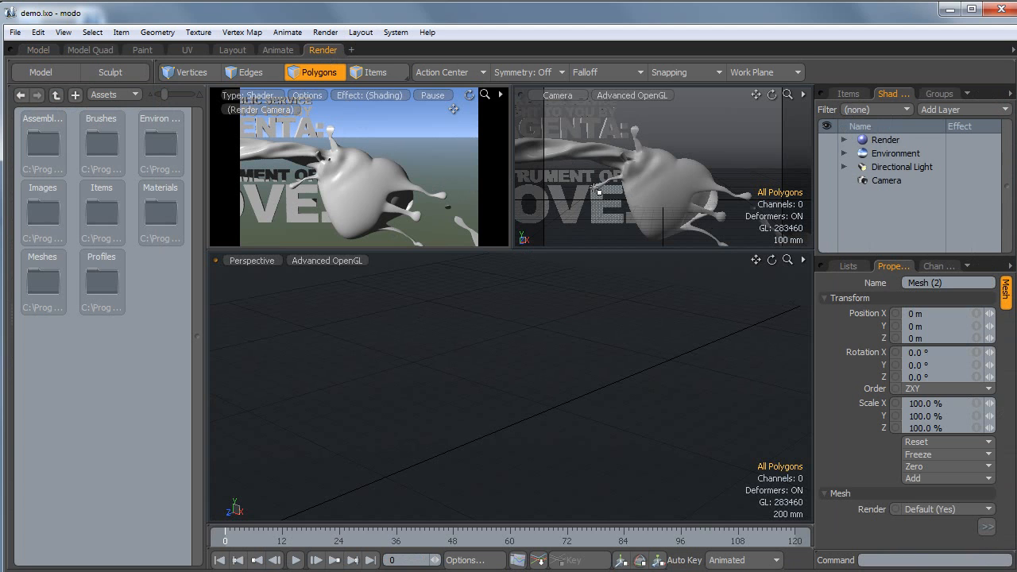
pyautogui.keyDown('ctrl'); pyautogui.keyDown('alt'); pyautogui.moveTo(658, 166); pyautogui.dragTo(676, 185); pyautogui.keyUp('alt'); pyautogui.keyUp('ctrl')
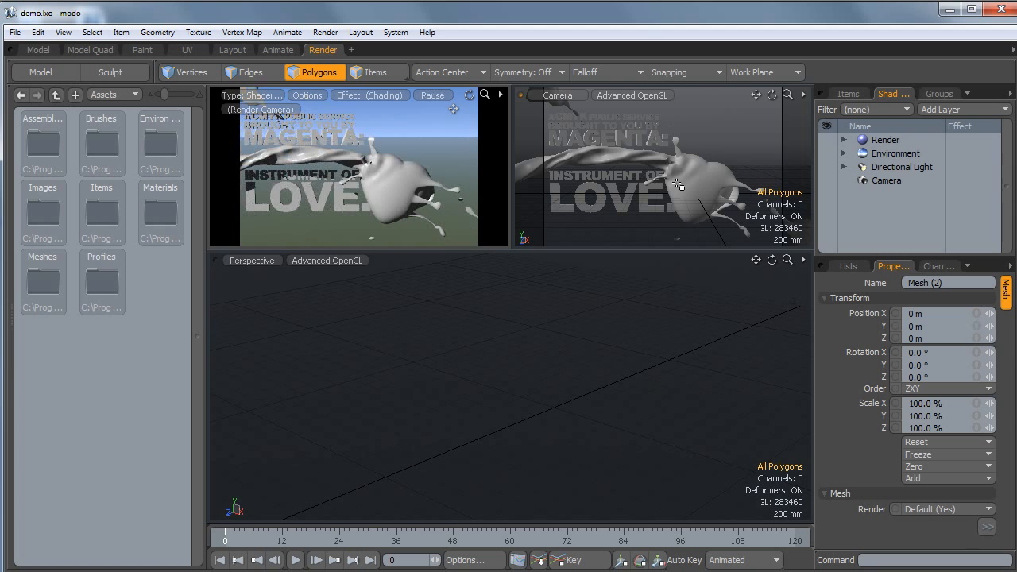
pyautogui.keyDown('ctrl'); pyautogui.keyDown('alt'); pyautogui.moveTo(672, 149); pyautogui.dragTo(635, 193); pyautogui.keyUp('alt'); pyautogui.keyUp('ctrl')
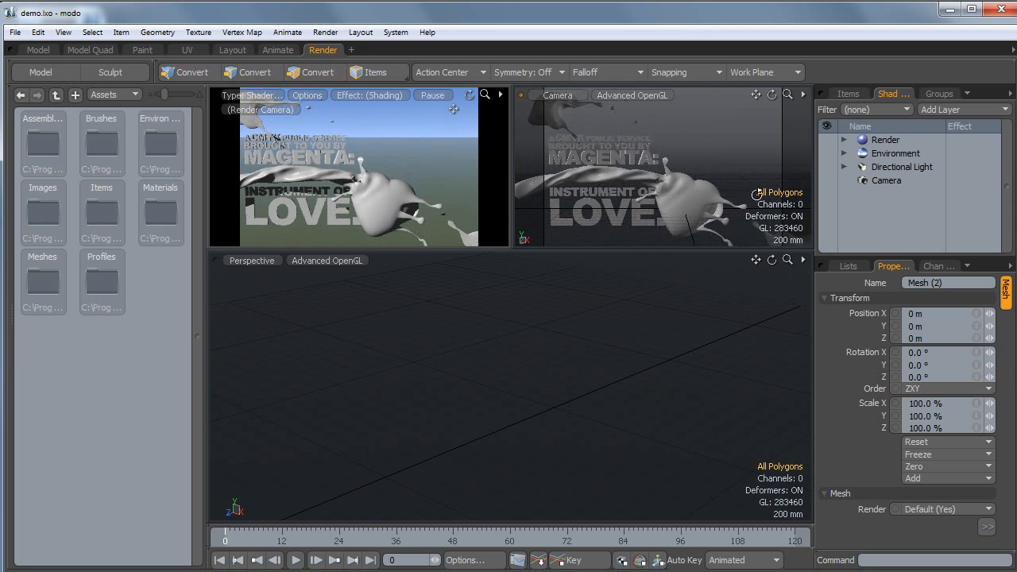
pyautogui.keyDown('alt'); pyautogui.moveTo(758, 193); pyautogui.dragTo(766, 174); pyautogui.keyUp('alt')
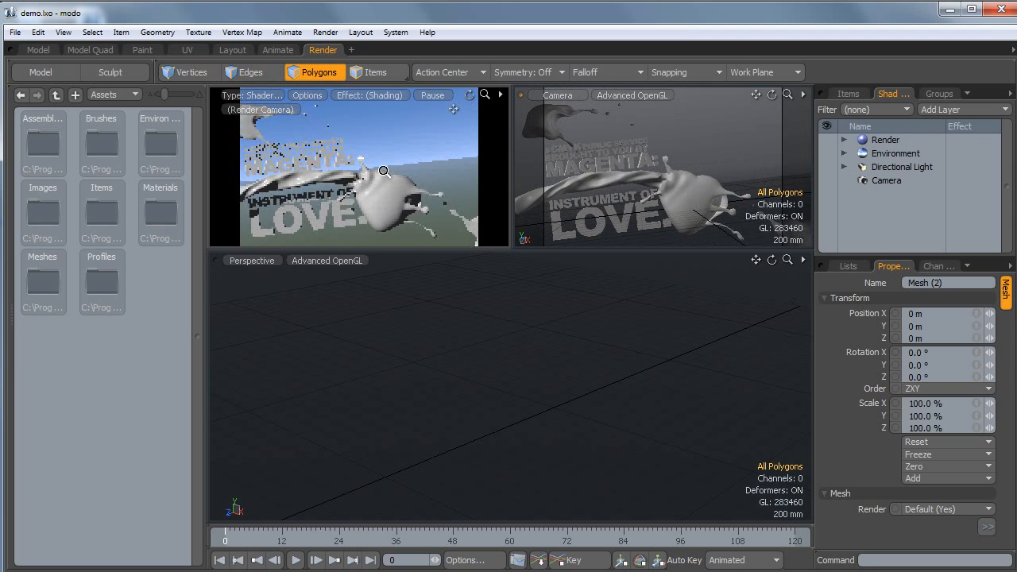
pyautogui.keyDown('alt'); pyautogui.moveTo(389, 174); pyautogui.dragTo(425, 176); pyautogui.keyUp('alt')
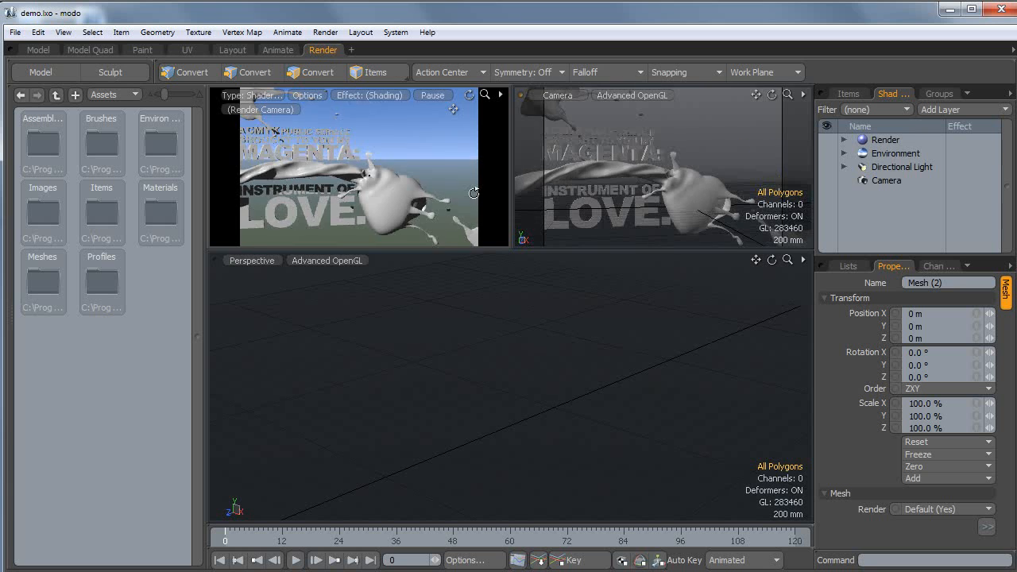
pyautogui.keyDown('alt'); pyautogui.moveTo(631, 229); pyautogui.dragTo(637, 221); pyautogui.keyUp('alt')
pyautogui.keyDown('alt'); pyautogui.moveTo(765, 202); pyautogui.dragTo(658, 193); pyautogui.keyUp('alt')
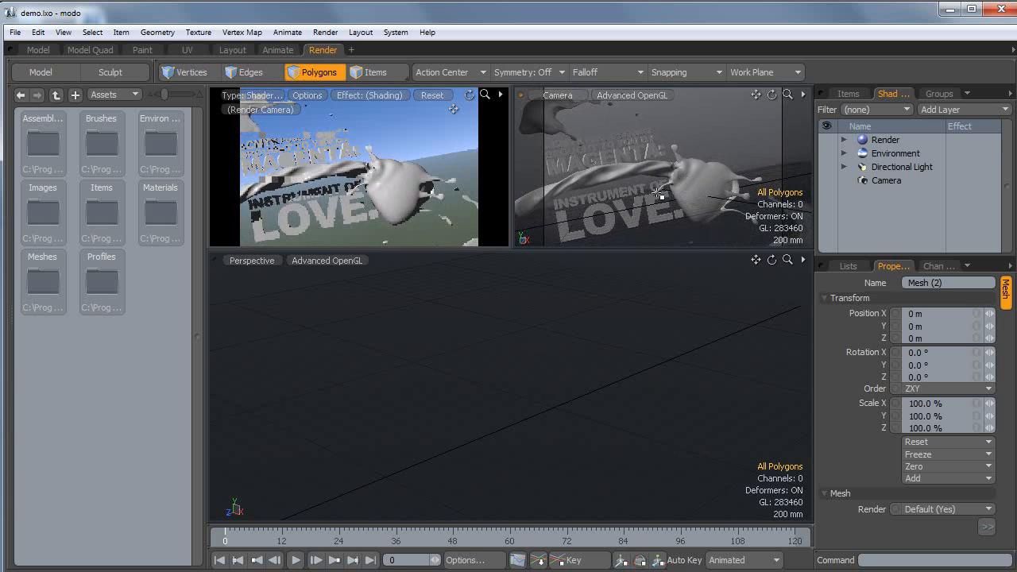
# Set the Render item's frame size to 1200 pixels wide and 720 pixels high
pyautogui.click(883, 153)
pyautogui.click(882, 140)
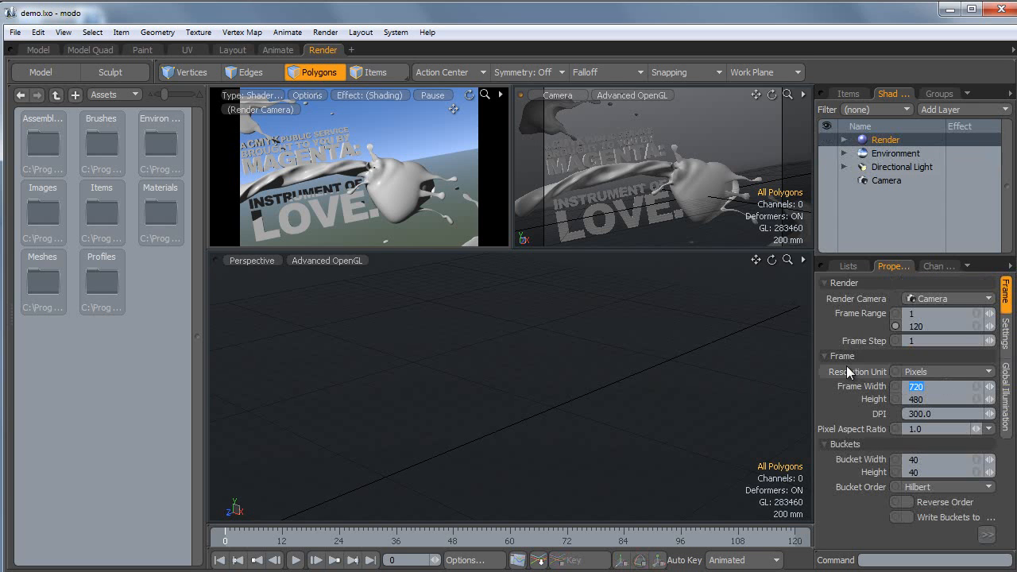
pyautogui.write('1200')
pyautogui.press('Tab')
pyautogui.write('7')
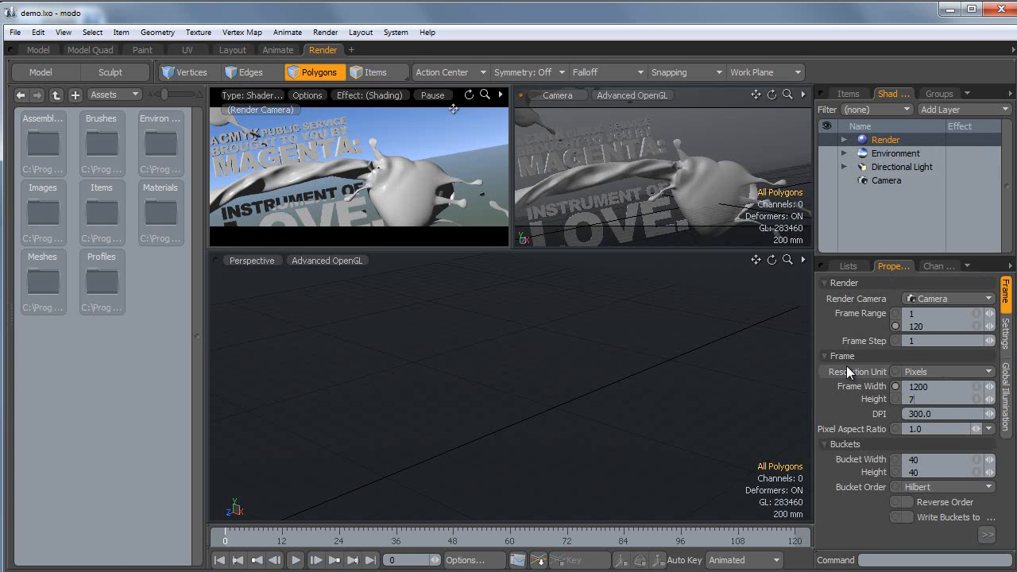
pyautogui.write('20')
pyautogui.press('Tab')
# Adjust the camera's angle and distance so the full text block and heart fit the wider render frame
pyautogui.keyDown('alt'); pyautogui.moveTo(690, 173); pyautogui.dragTo(602, 162); pyautogui.keyUp('alt')
pyautogui.keyDown('alt'); pyautogui.moveTo(536, 181); pyautogui.dragTo(529, 191); pyautogui.keyUp('alt')
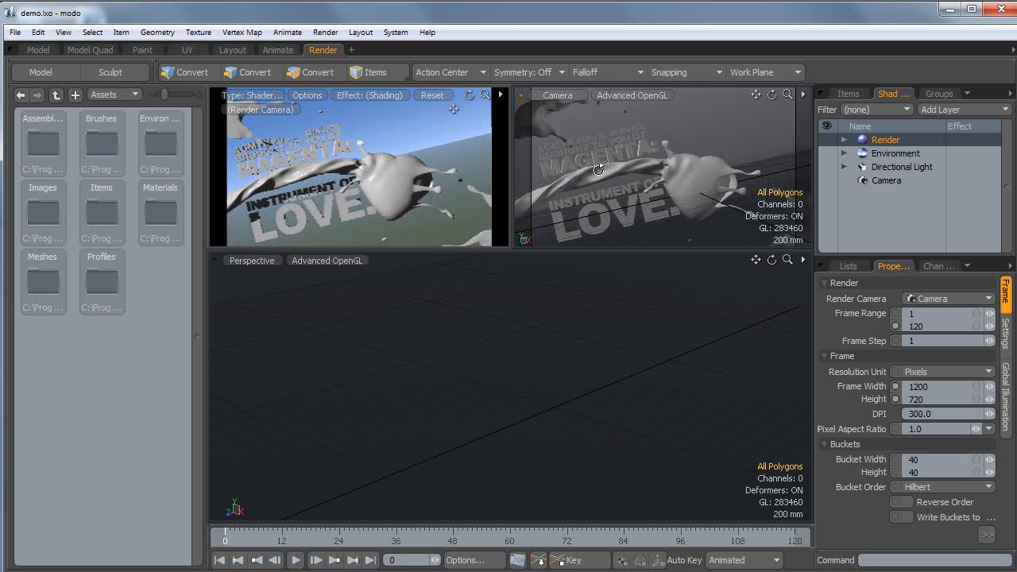
pyautogui.keyDown('alt'); pyautogui.keyDown('shift'); pyautogui.moveTo(666, 194); pyautogui.dragTo(658, 188); pyautogui.keyUp('shift'); pyautogui.keyUp('alt')
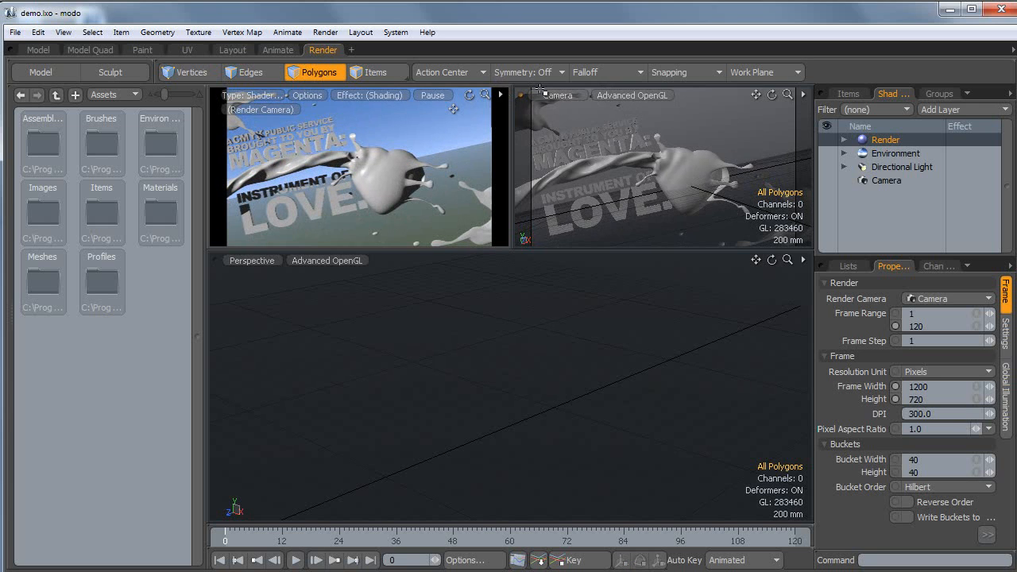
pyautogui.keyDown('alt'); pyautogui.moveTo(582, 151); pyautogui.dragTo(631, 173); pyautogui.keyUp('alt')
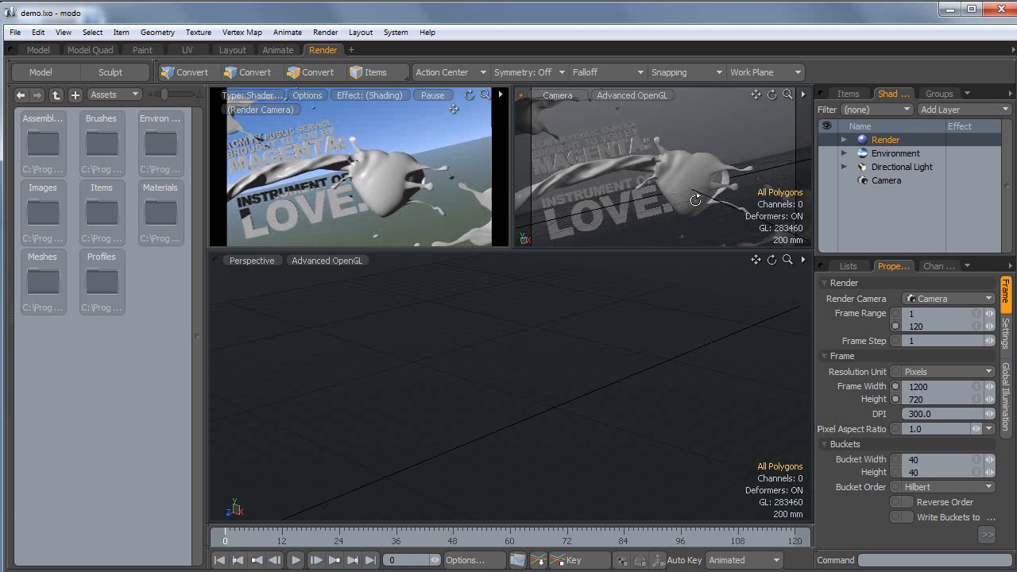
pyautogui.keyDown('alt'); pyautogui.moveTo(703, 191); pyautogui.dragTo(713, 160); pyautogui.keyUp('alt')
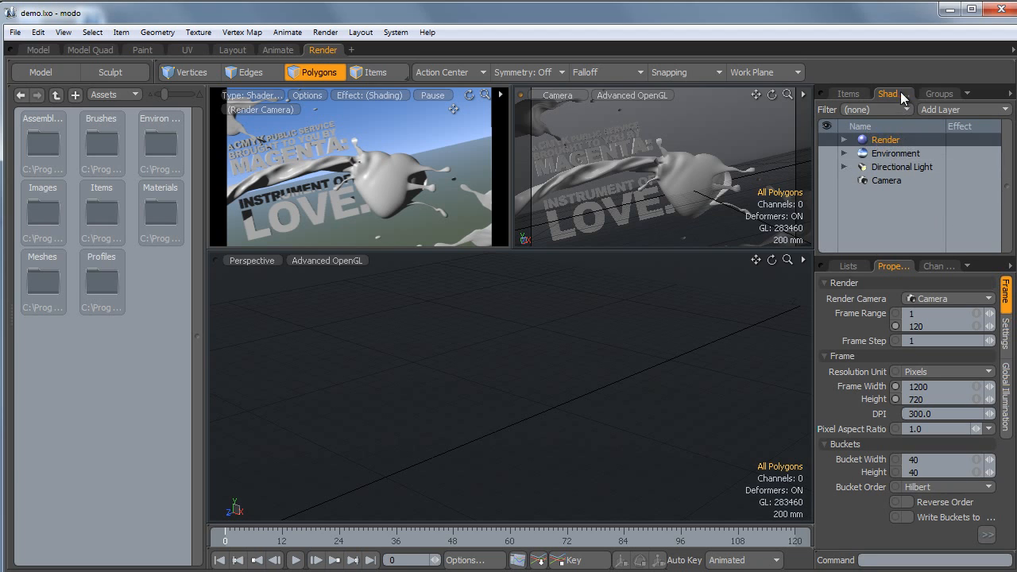
# Enable indirect illumination in the render's global illumination settings
pyautogui.click(1005, 400)
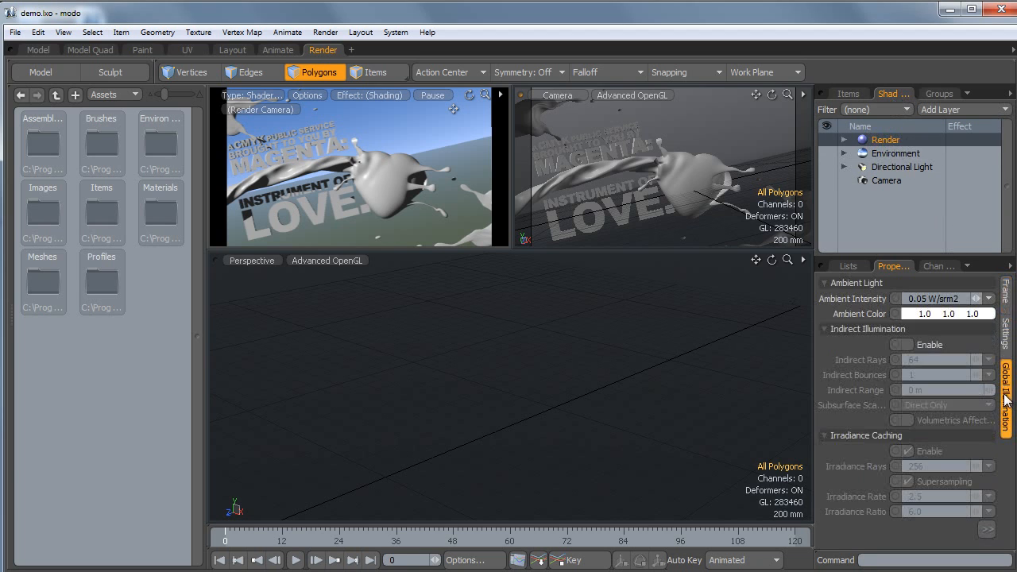
pyautogui.click(908, 344)
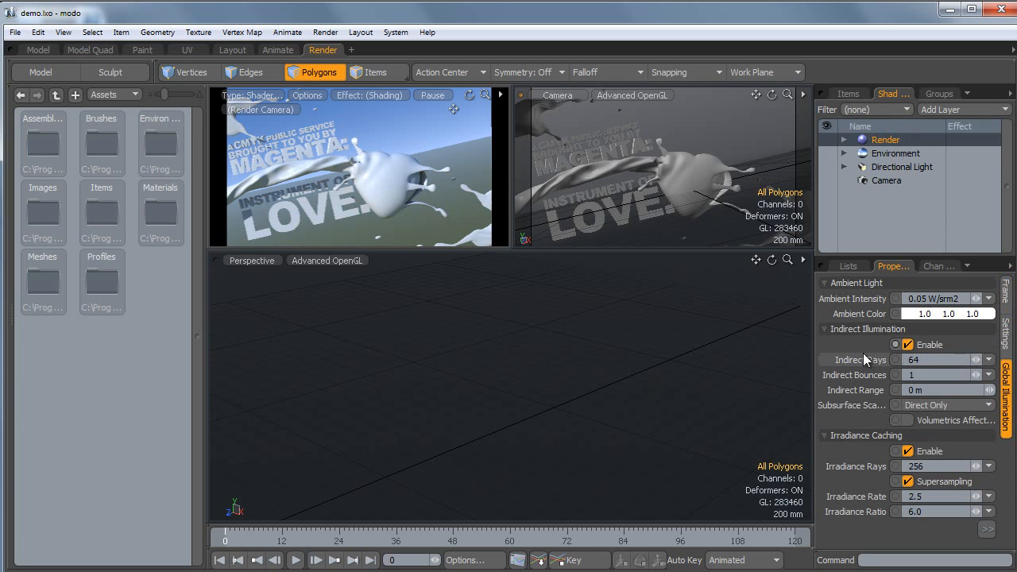
# Duplicate the Environment item and turn off the original's visibility to indirect rays and reflections
pyautogui.rightClick(883, 154)
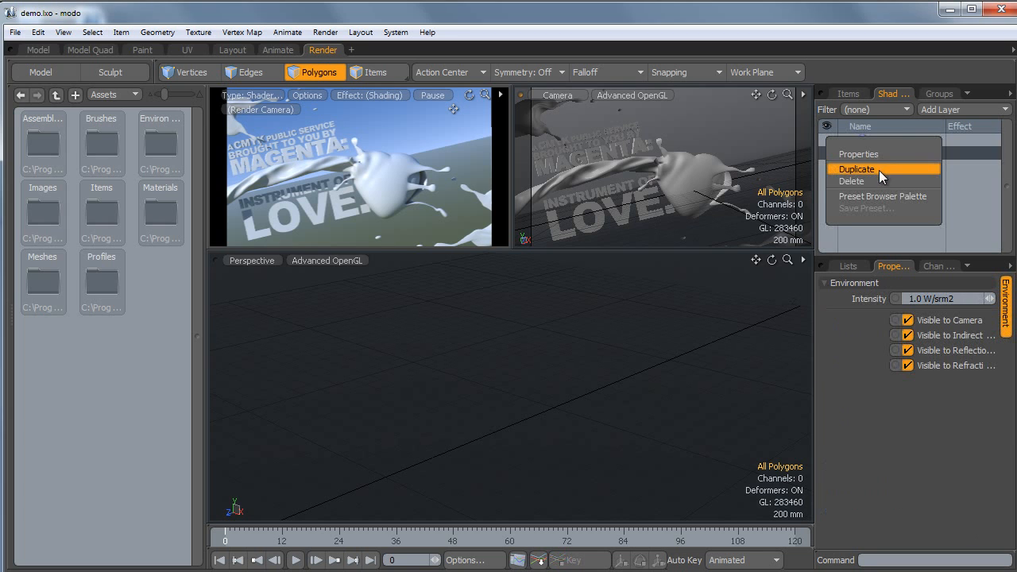
pyautogui.click(865, 168)
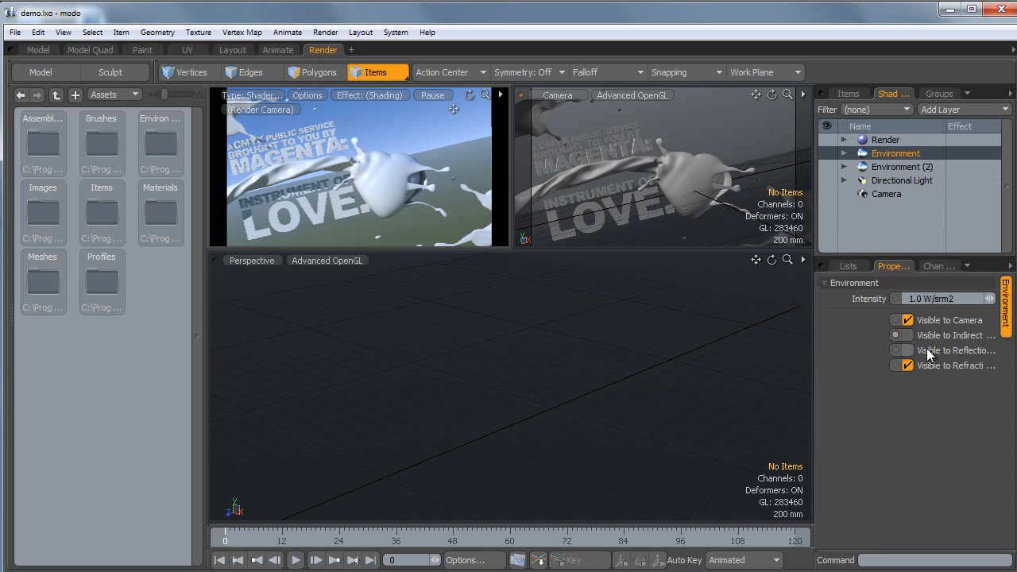
# Set the first Environment's material type to Constant and make its Zenith Color pure white
pyautogui.click(844, 153)
pyautogui.click(893, 169)
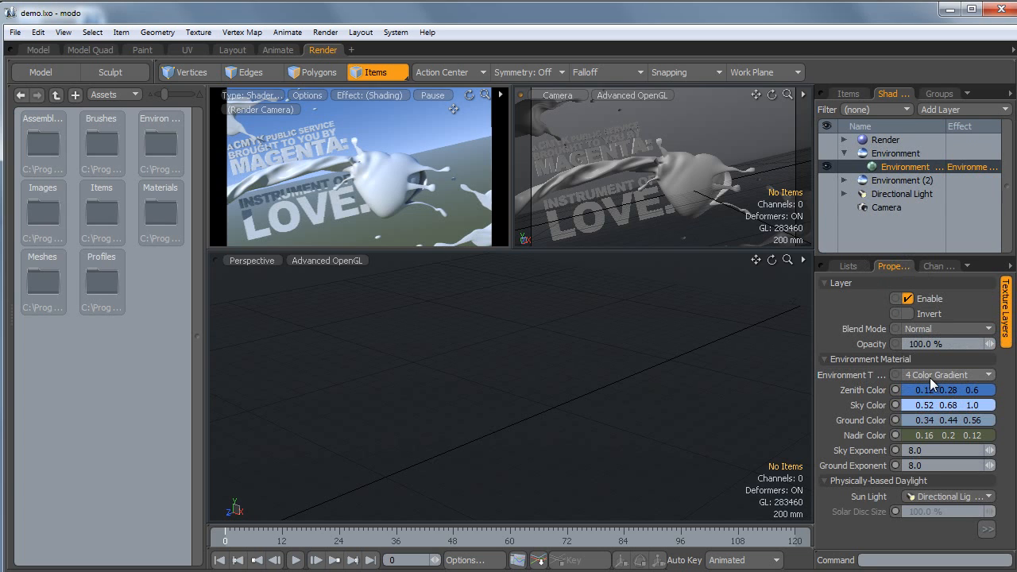
pyautogui.click(929, 377)
pyautogui.click(923, 353)
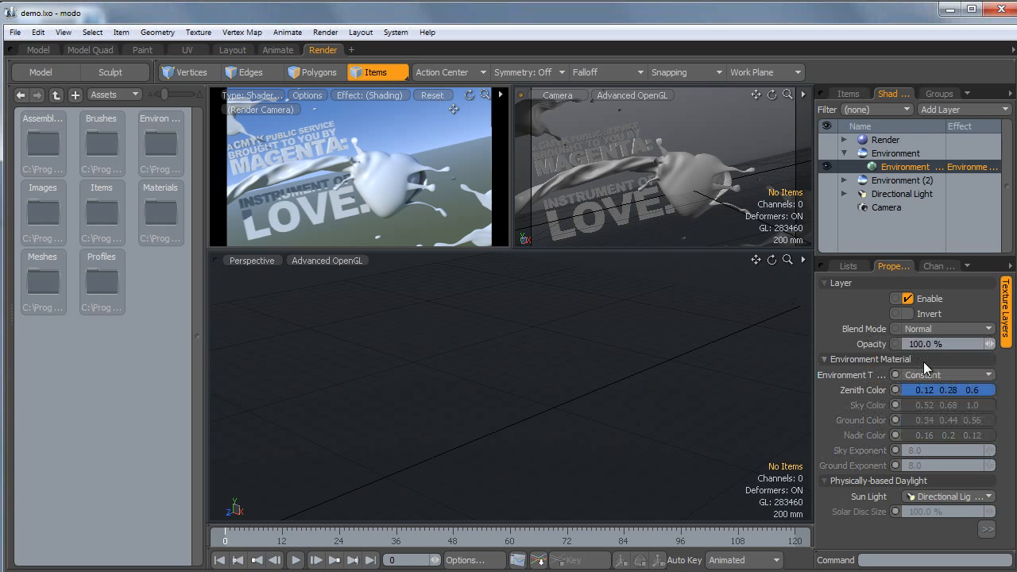
pyautogui.doubleClick(930, 390)
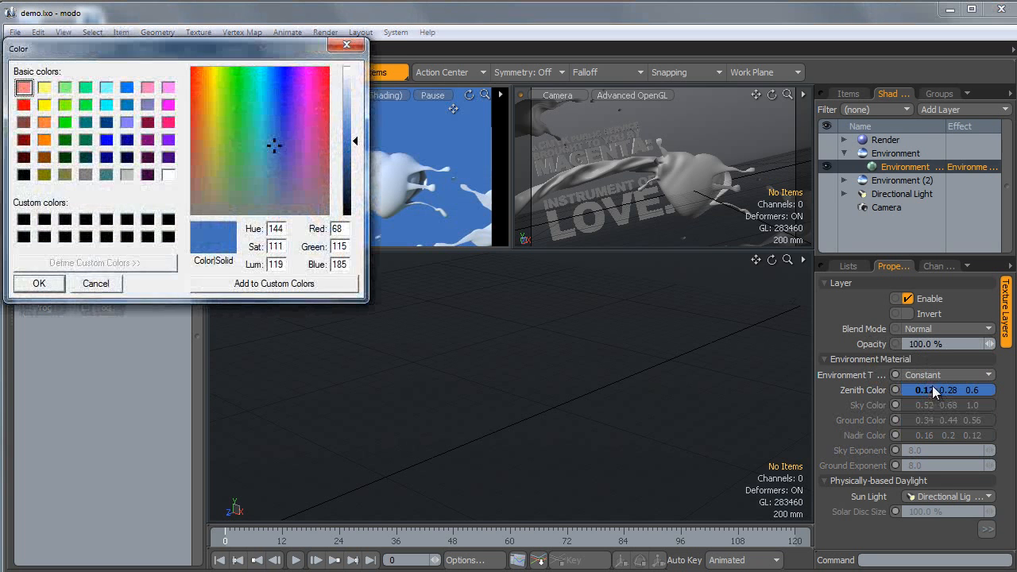
pyautogui.moveTo(304, 50); pyautogui.dragTo(612, 172)
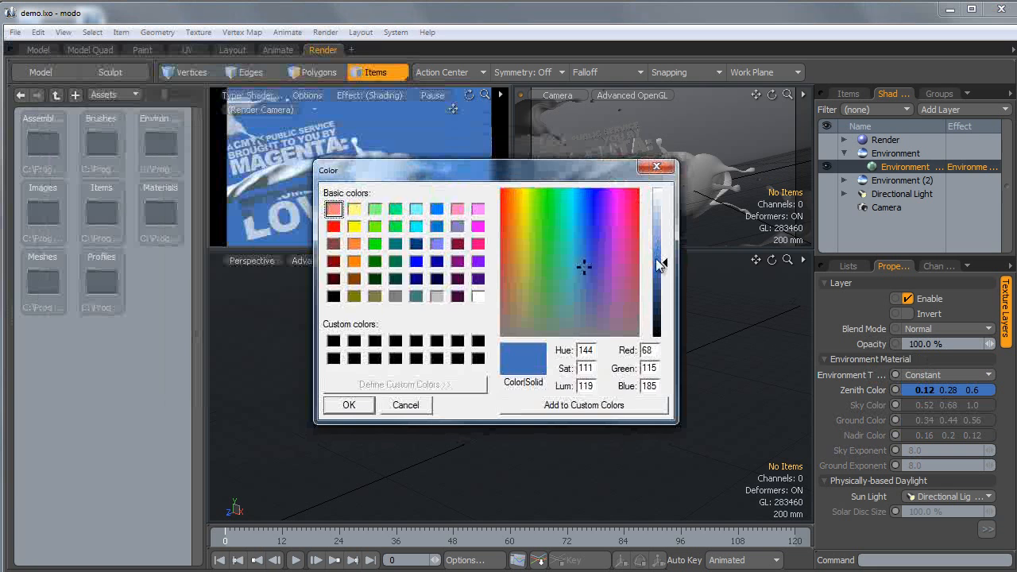
pyautogui.moveTo(661, 260); pyautogui.dragTo(662, 161)
pyautogui.click(349, 405)
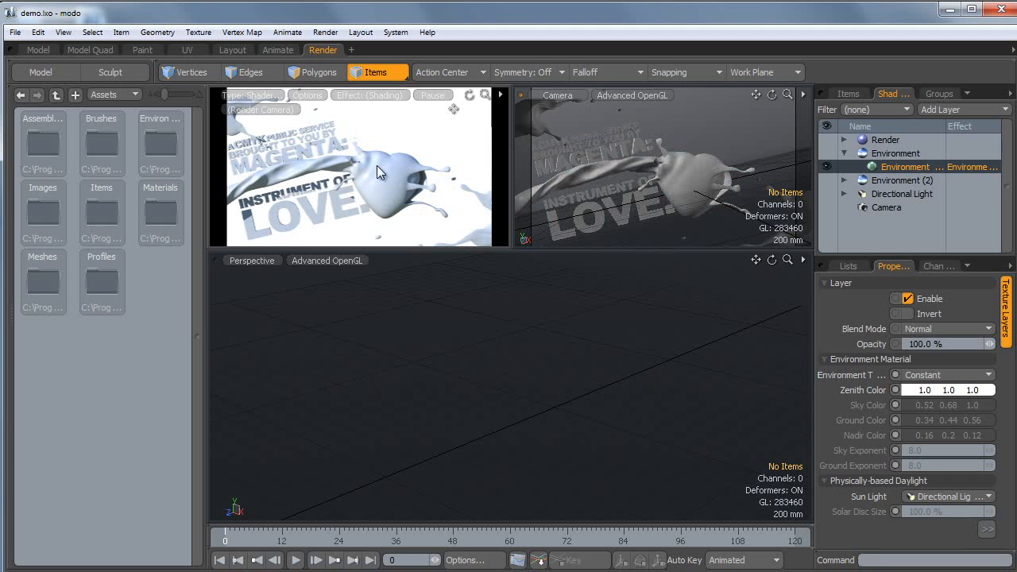
# Enlarge the render preview and shift the camera framing slightly, then restore the multi-view layout
pyautogui.hotkey('ctrl', 'space')
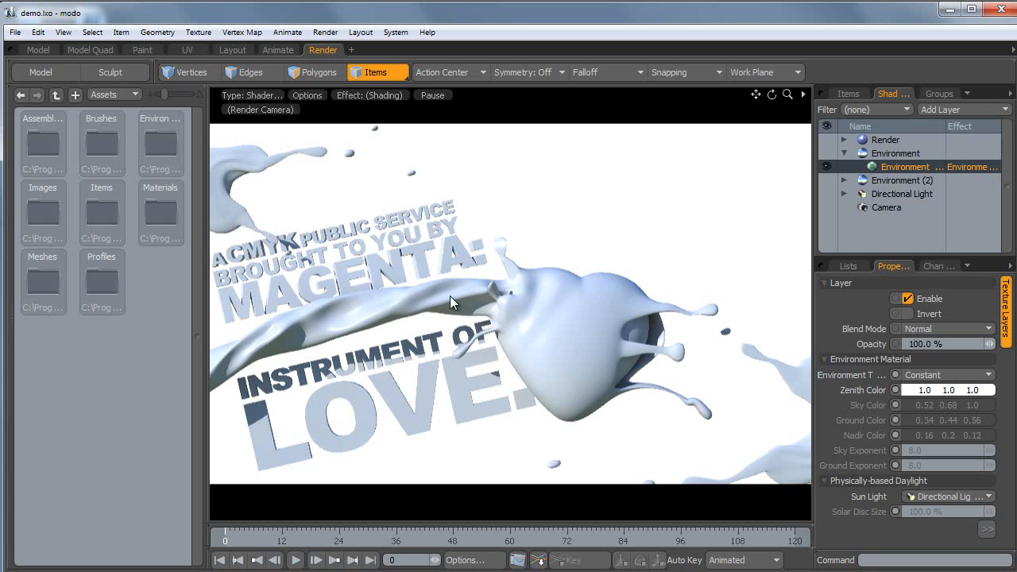
pyautogui.keyDown('alt'); pyautogui.keyDown('shift'); pyautogui.moveTo(546, 292); pyautogui.dragTo(549, 290); pyautogui.keyUp('shift'); pyautogui.keyUp('alt')
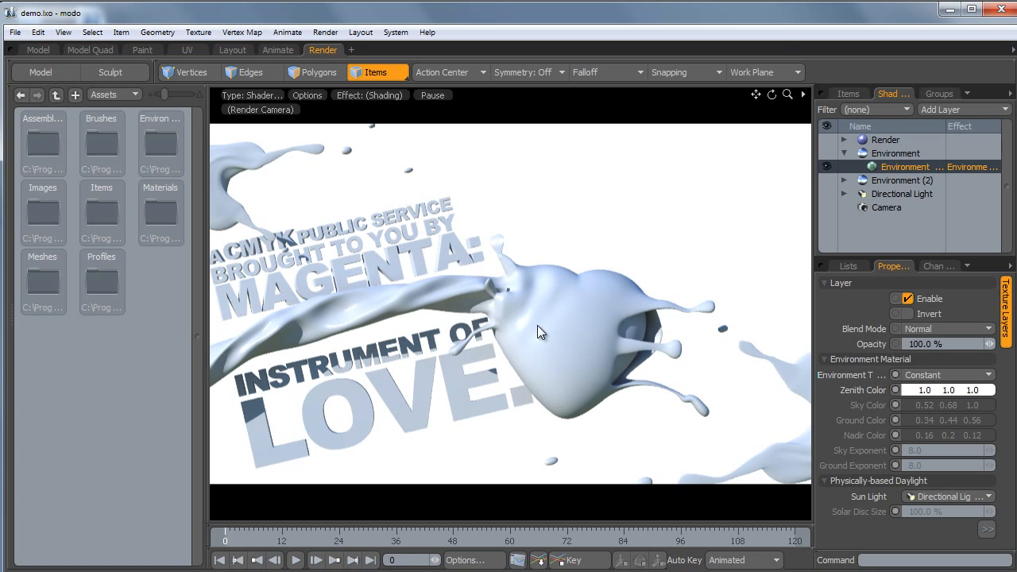
pyautogui.press('KP_0')
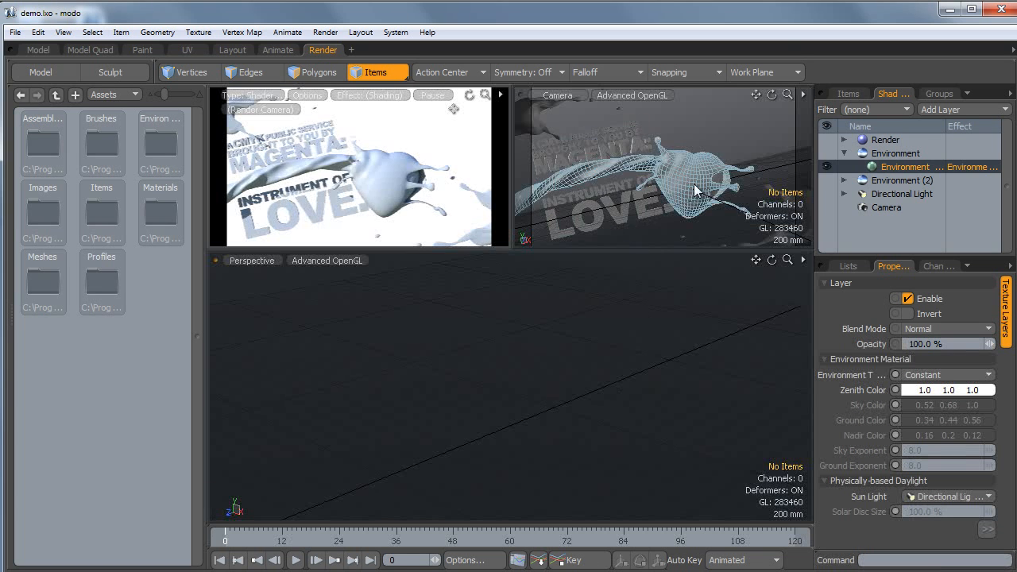
# Assign a new material named Y to the paint splash mesh in the enlarged camera view
pyautogui.hotkey('ctrl', 'space')
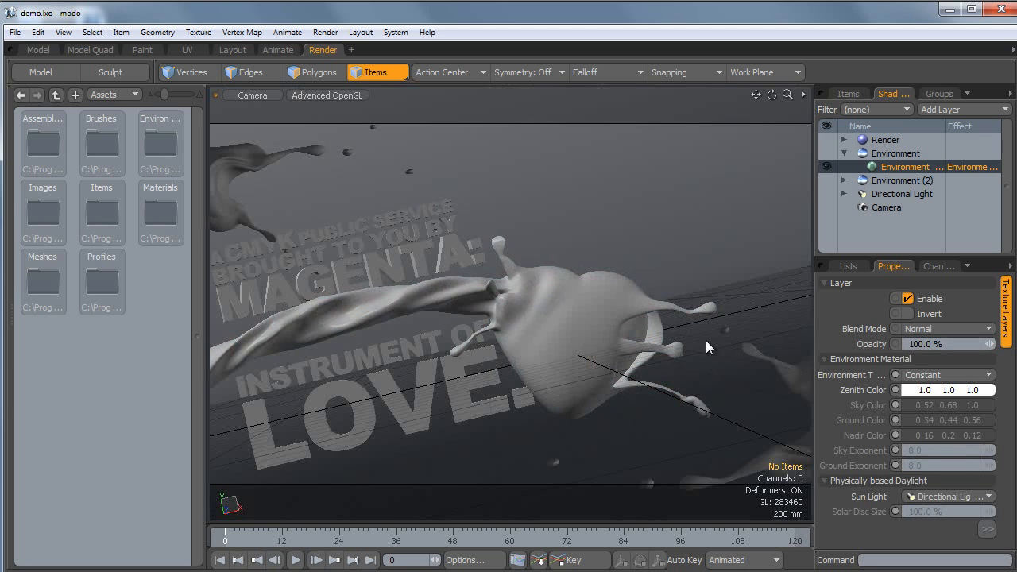
pyautogui.click(252, 162)
pyautogui.press('m')
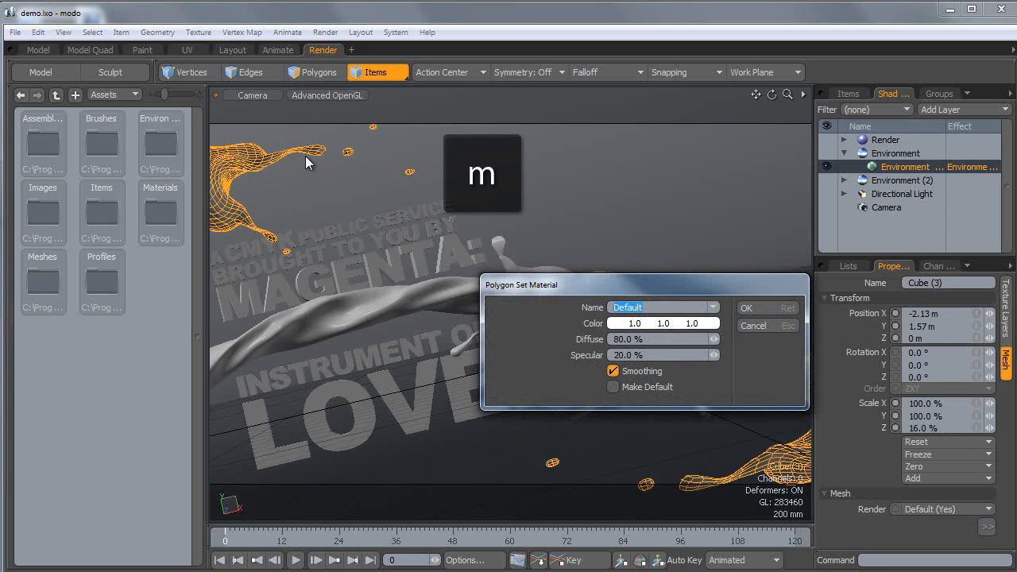
pyautogui.write('Y')
pyautogui.press('Return')
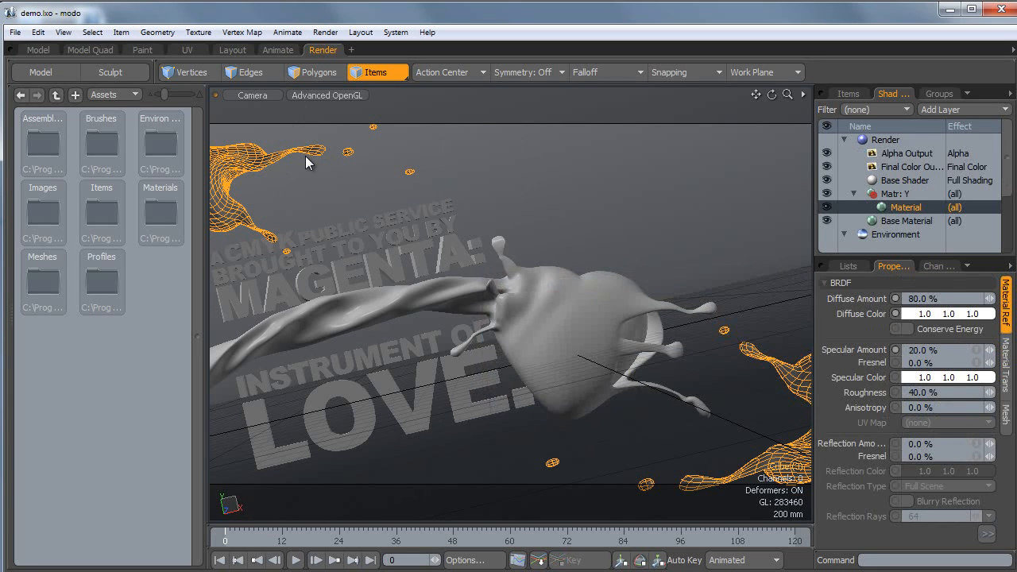
# Assign a new material named M to the heart and paint stream mesh
pyautogui.click(577, 334)
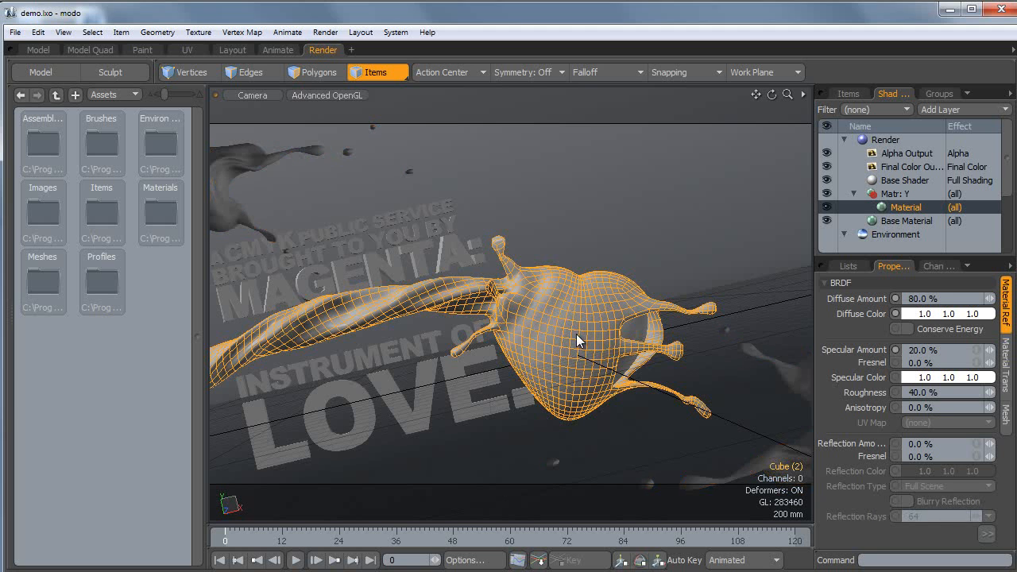
pyautogui.write('m')
pyautogui.write('M')
pyautogui.press('Return')
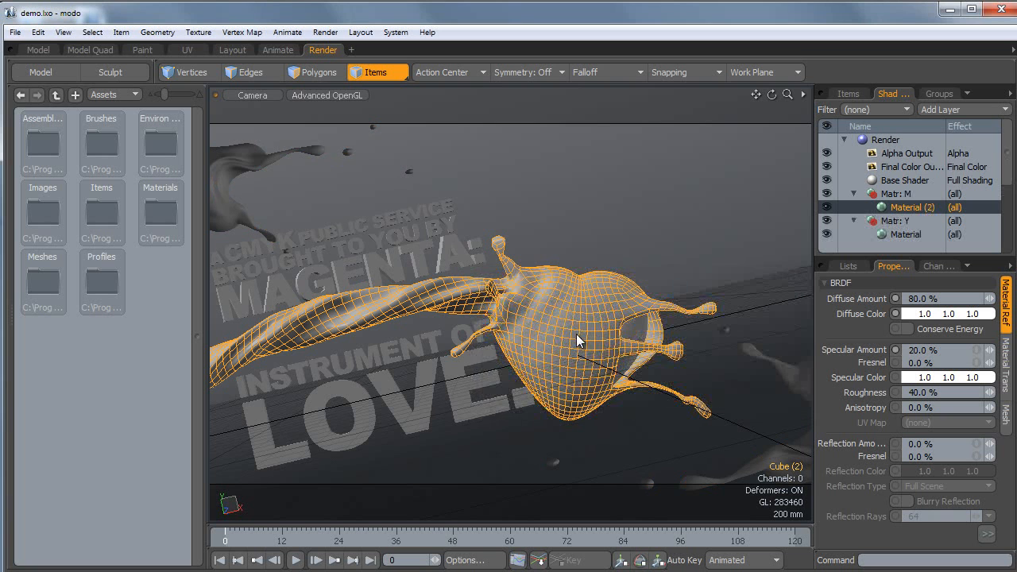
# Assign a new material named C to the whole text mesh
pyautogui.click(443, 251)
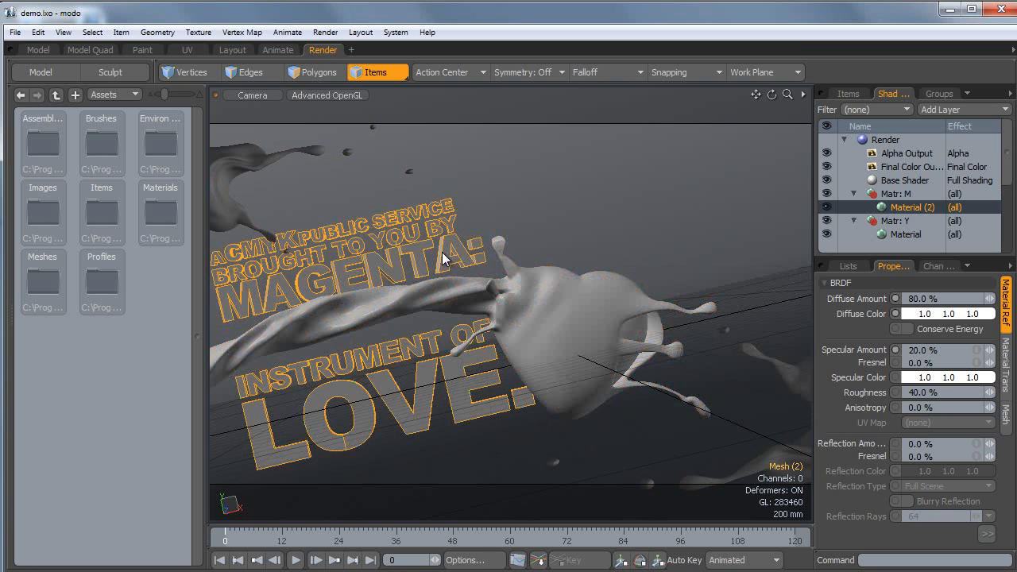
pyautogui.press('m')
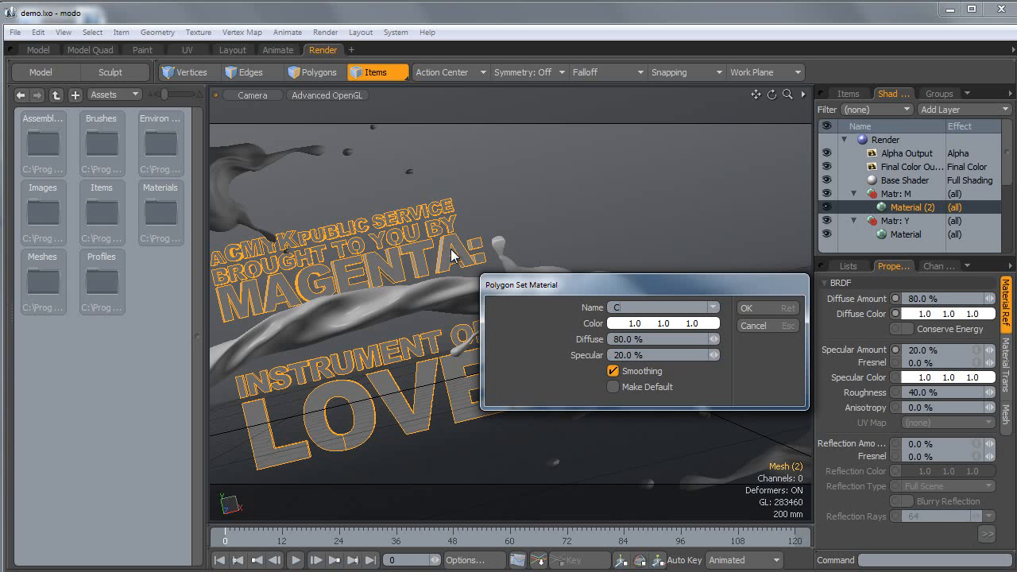
pyautogui.write('C')
pyautogui.press('Return')
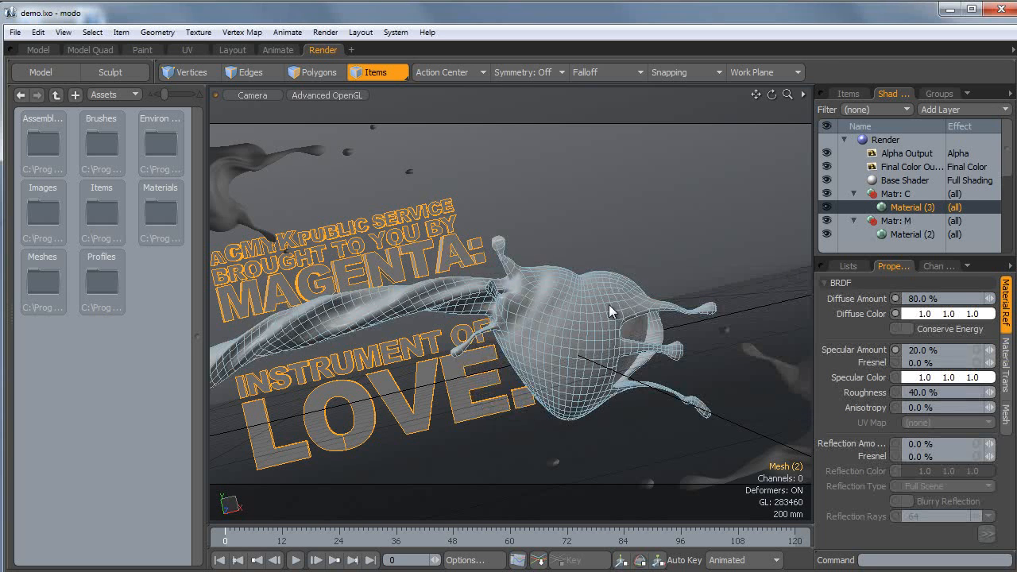
# Select all connected polygons of the letter M in "CMYK" and assign them the M material
pyautogui.click(315, 73)
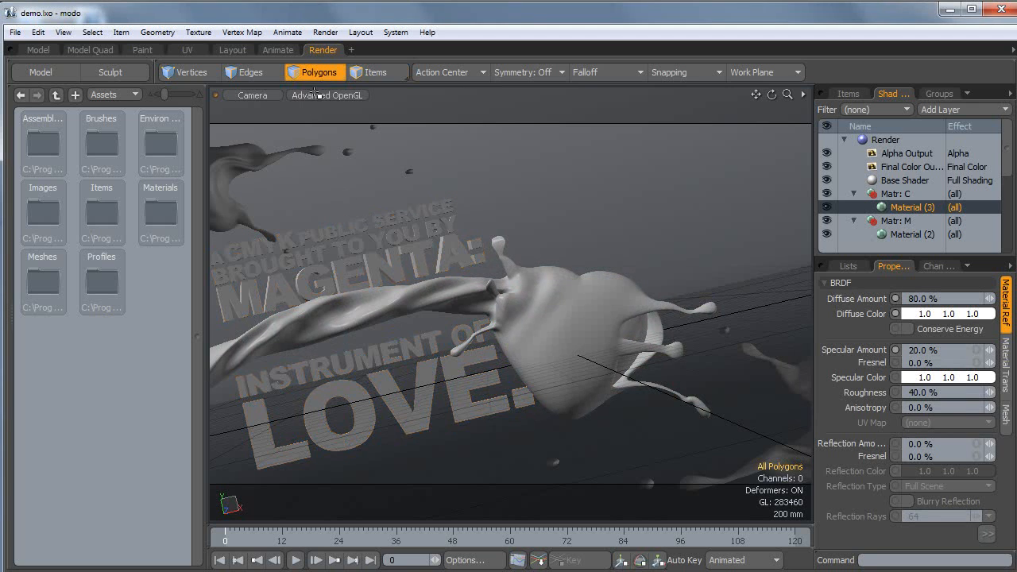
pyautogui.click(251, 250)
pyautogui.press(']')
pyautogui.press('m')
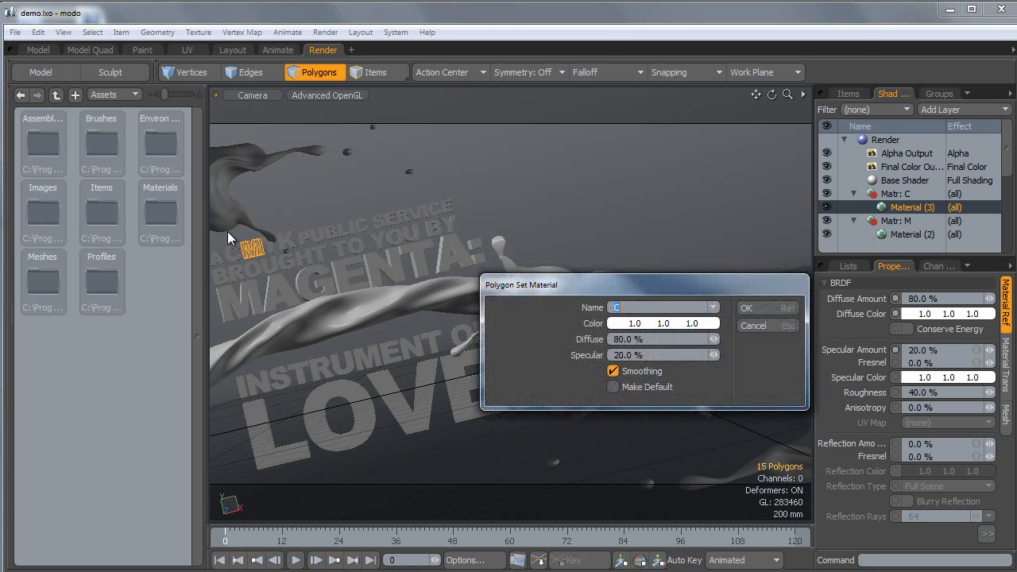
pyautogui.press('Return')
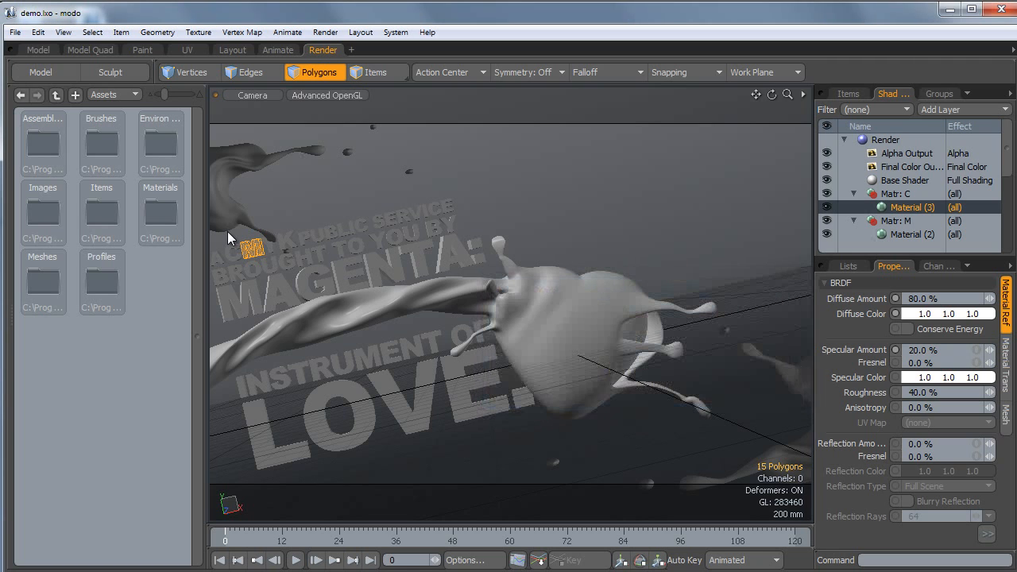
# Select all connected polygons of the letter Y in "CMYK" and assign them the Y material
pyautogui.click(269, 246)
pyautogui.press(']')
pyautogui.press('m')
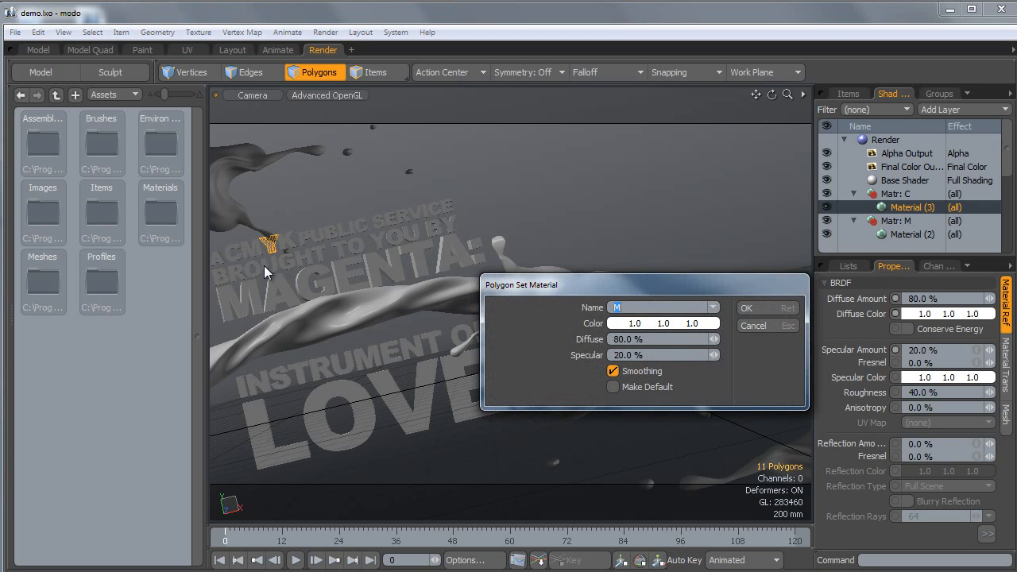
pyautogui.write('Y')
pyautogui.press('Return')
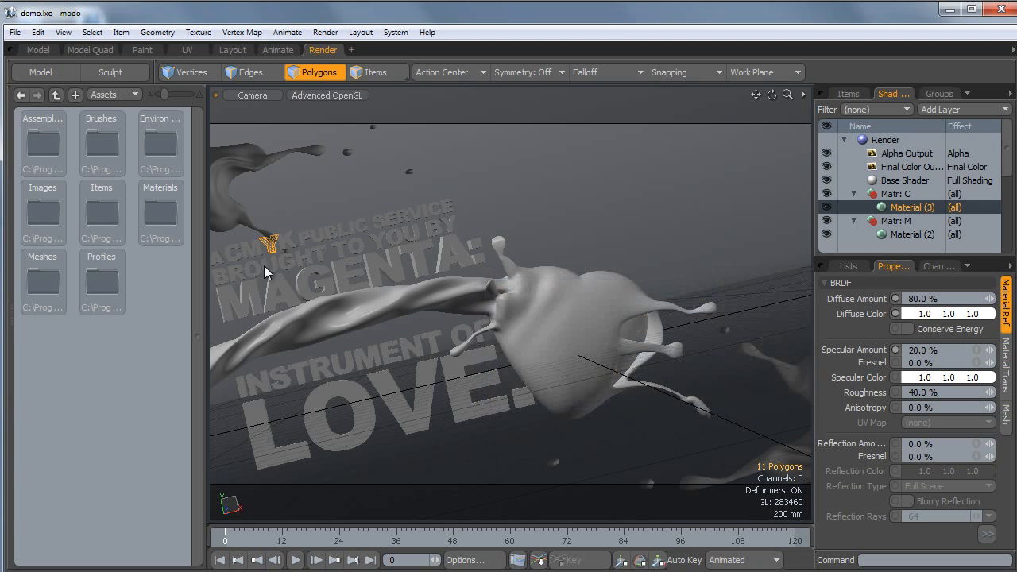
# Assign a new material named K to all connected polygons of the letter K in "CMYK"
pyautogui.click(288, 241)
pyautogui.press(']')
pyautogui.write('m')
pyautogui.write('K')
pyautogui.press('Return')
# Select all connected polygons of the word "LOVE.", assign them the M material, and clear the selection
pyautogui.moveTo(248, 445); pyautogui.dragTo(522, 400)
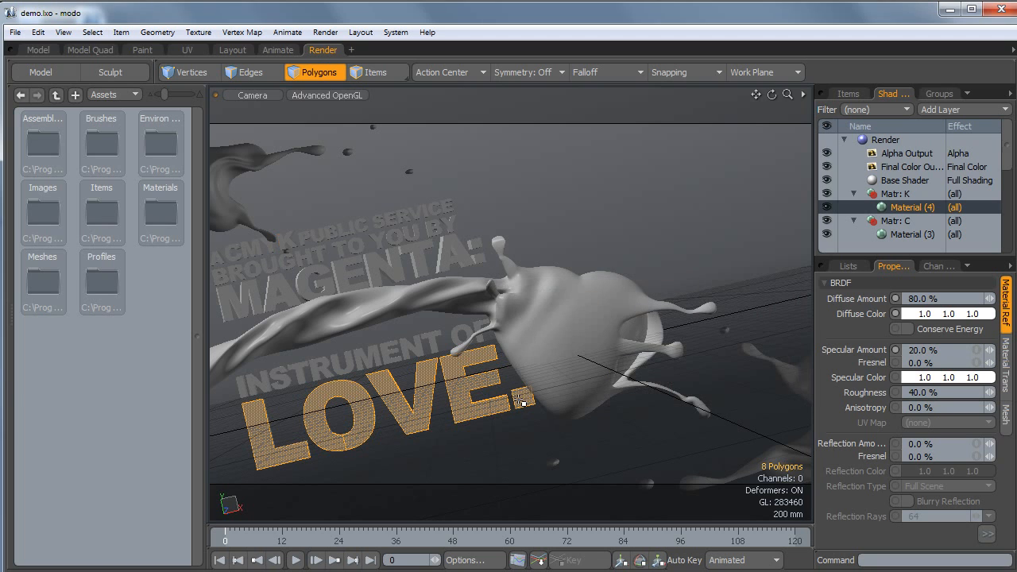
pyautogui.click(455, 455)
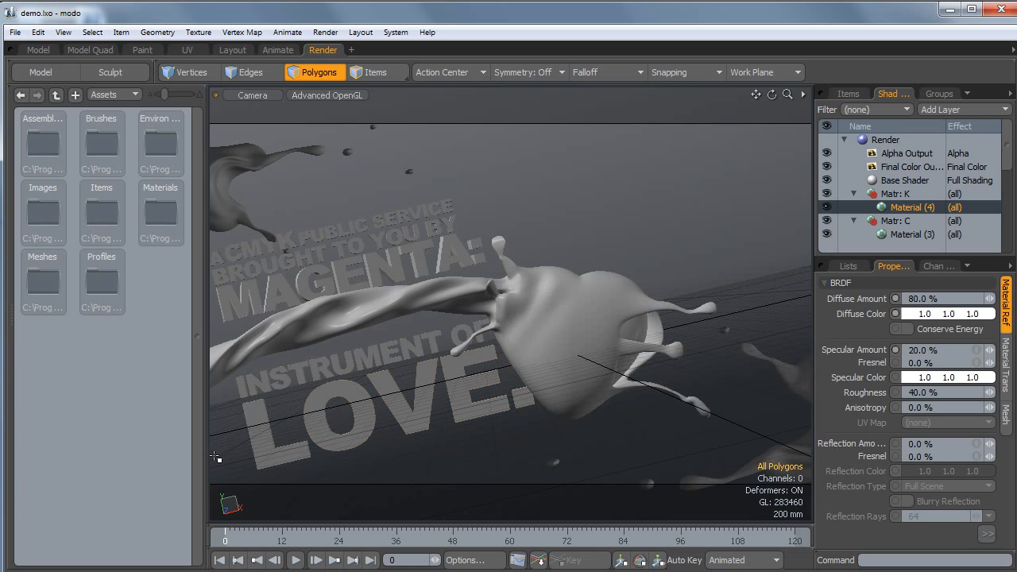
pyautogui.moveTo(227, 452)
pyautogui.mouseDown()
pyautogui.moveTo(270, 433)
pyautogui.moveTo(504, 390)
pyautogui.moveTo(524, 398)
pyautogui.mouseUp()
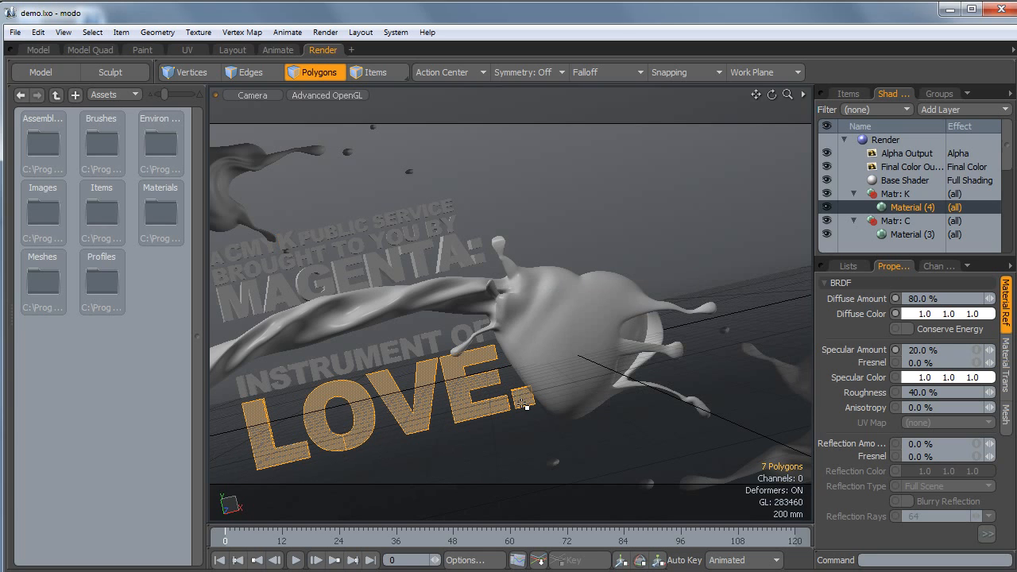
pyautogui.press(']')
pyautogui.write('m')
pyautogui.write('M')
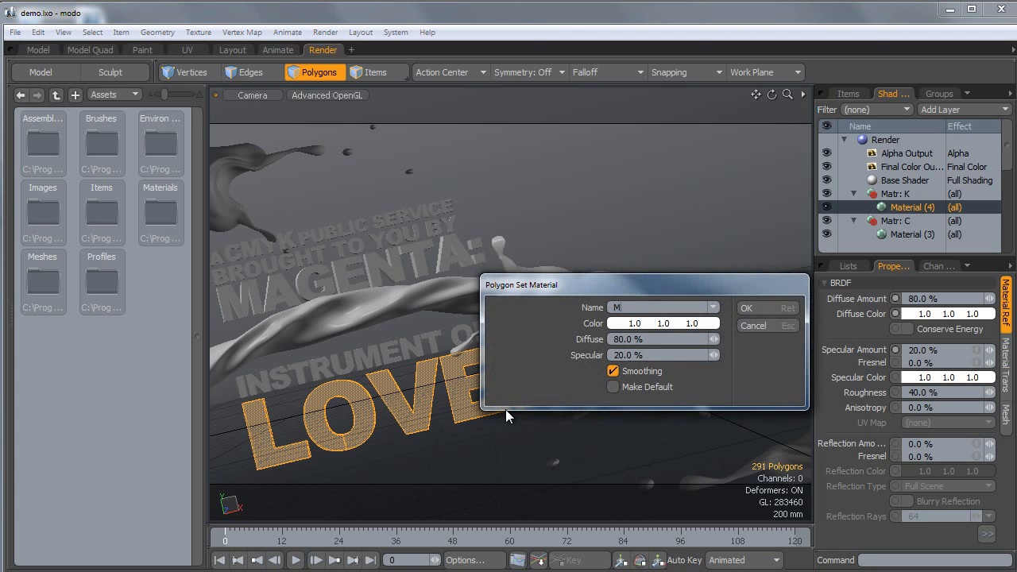
pyautogui.press('Return')
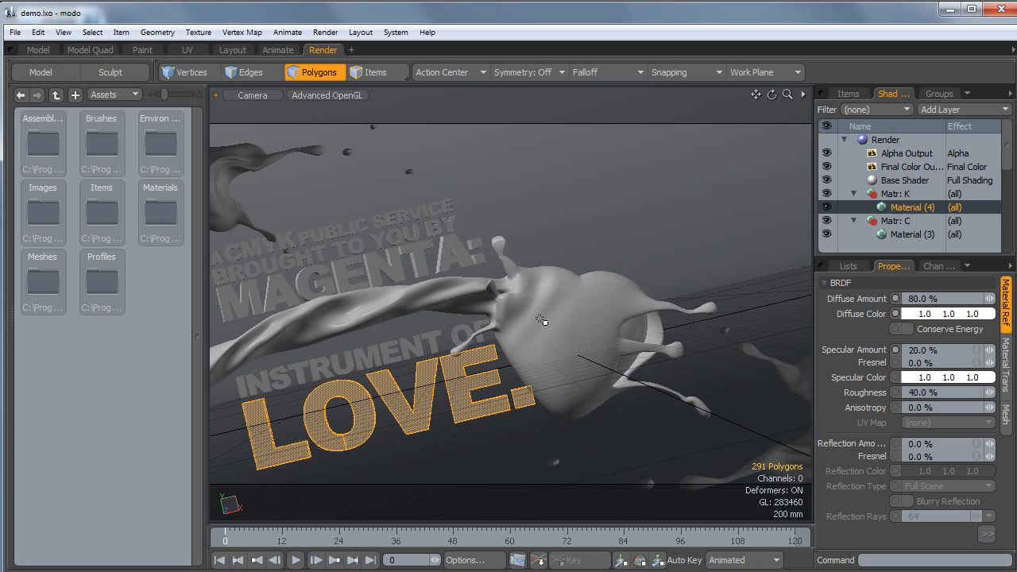
pyautogui.click(623, 221)
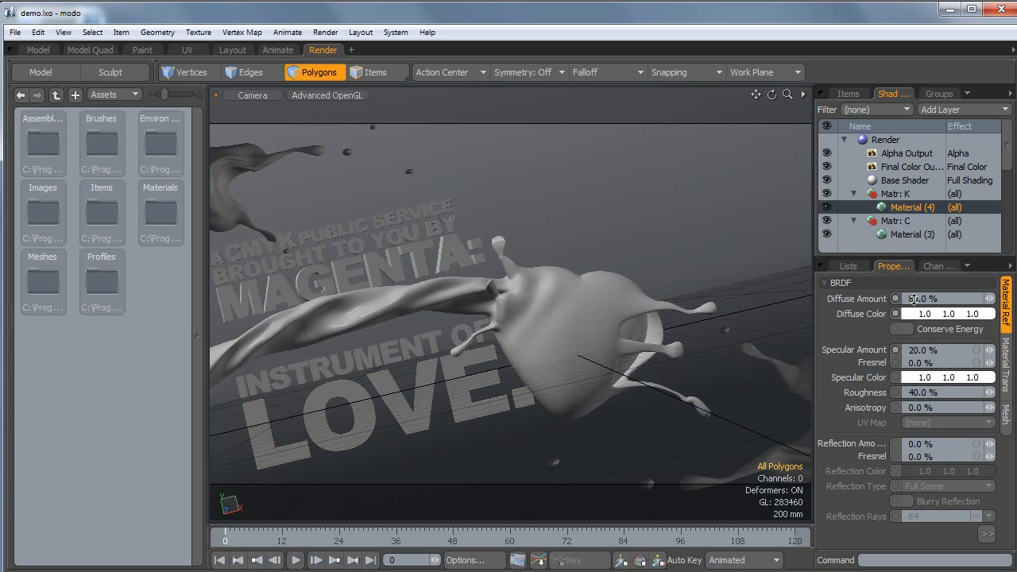
# Extend the shader list to show all material groups and enlarge the render preview
pyautogui.moveTo(913, 300); pyautogui.dragTo(912, 382)
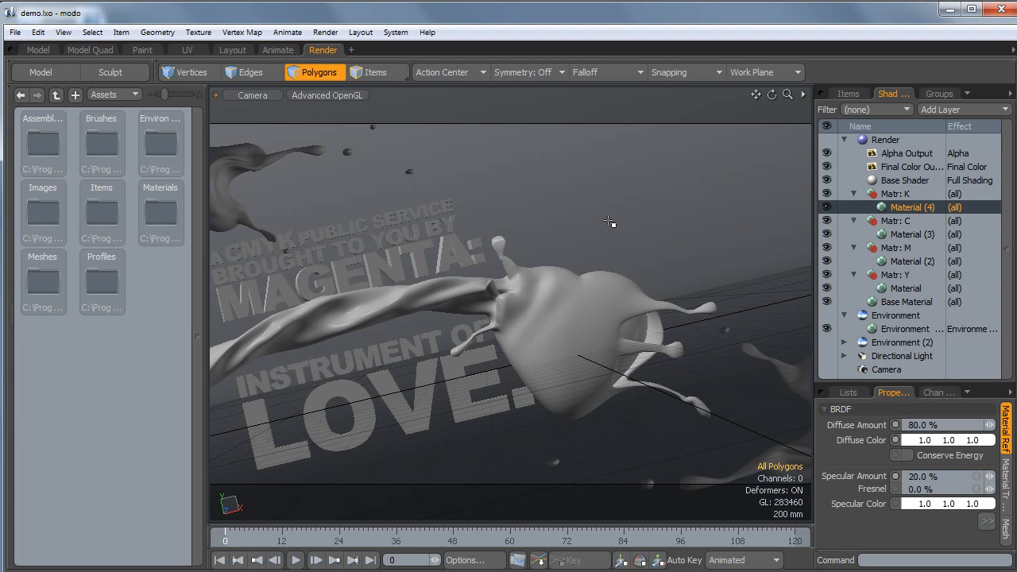
pyautogui.hotkey('ctrl', 'space')
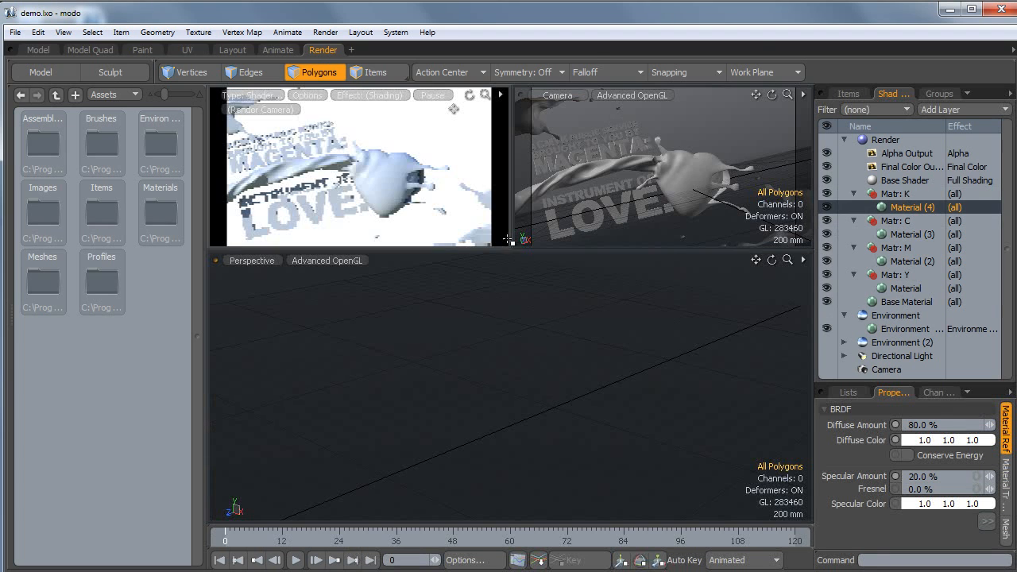
pyautogui.hotkey('ctrl', 'space')
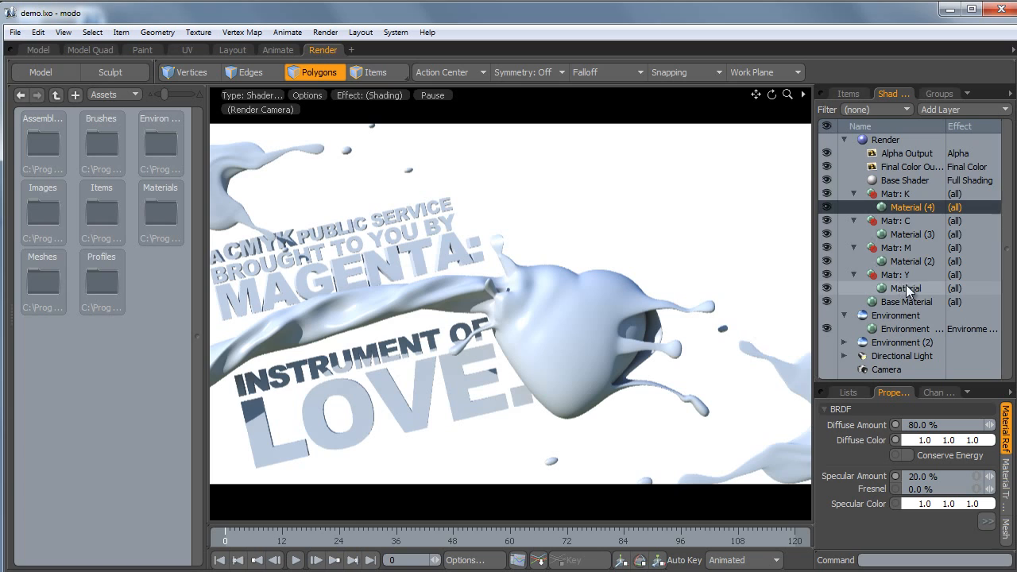
# Set the diffuse amount of the material in the M group to 100%
pyautogui.click(908, 261)
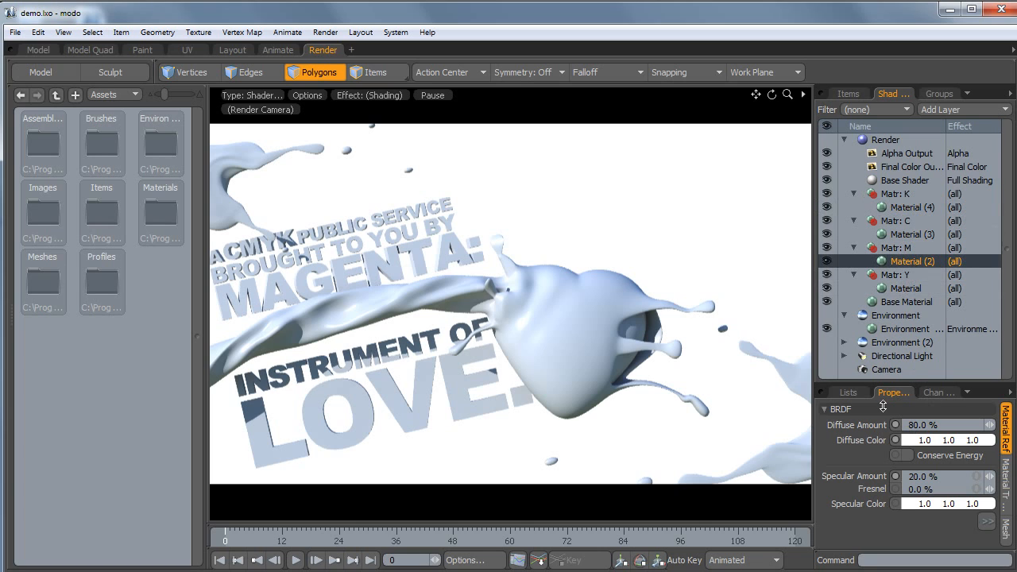
pyautogui.moveTo(913, 382); pyautogui.dragTo(902, 243)
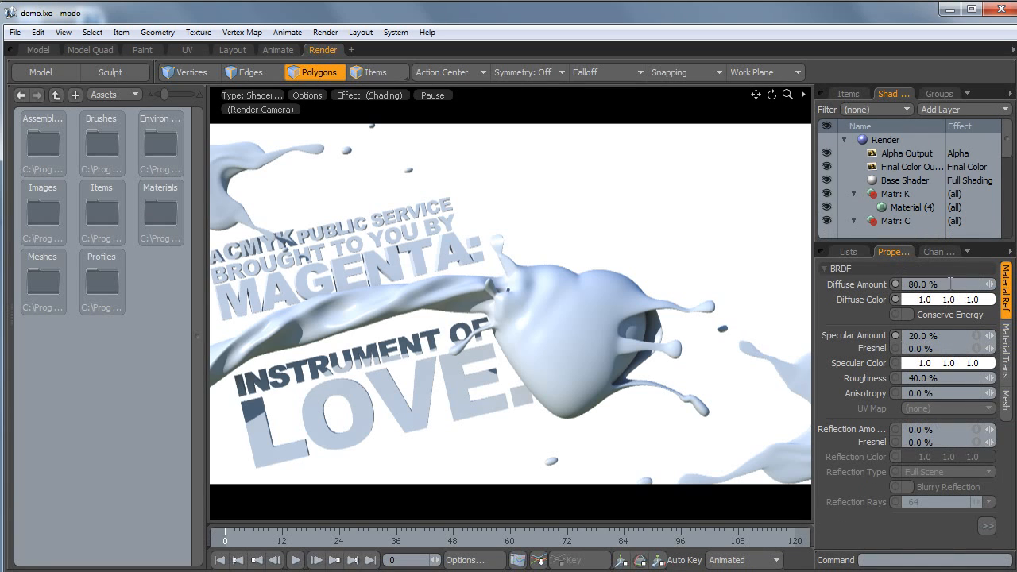
pyautogui.click(937, 283)
pyautogui.write('100')
pyautogui.press('Tab')
# Change the M material's diffuse color to magenta, RGB 0.93, 0.0, 0.28
pyautogui.doubleClick(938, 299)
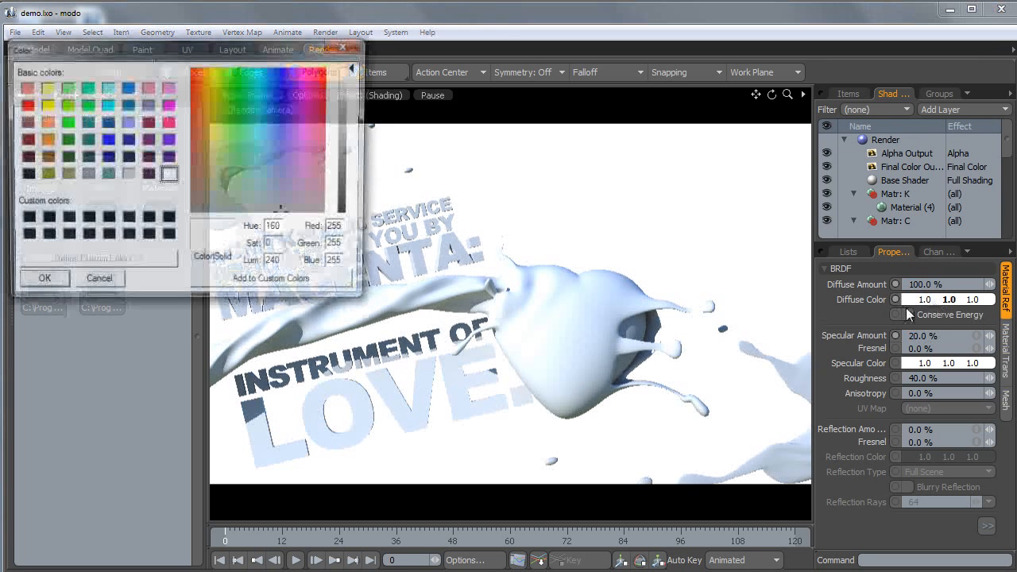
pyautogui.moveTo(312, 80); pyautogui.dragTo(318, 67)
pyautogui.click(349, 127)
pyautogui.moveTo(349, 126); pyautogui.dragTo(347, 144)
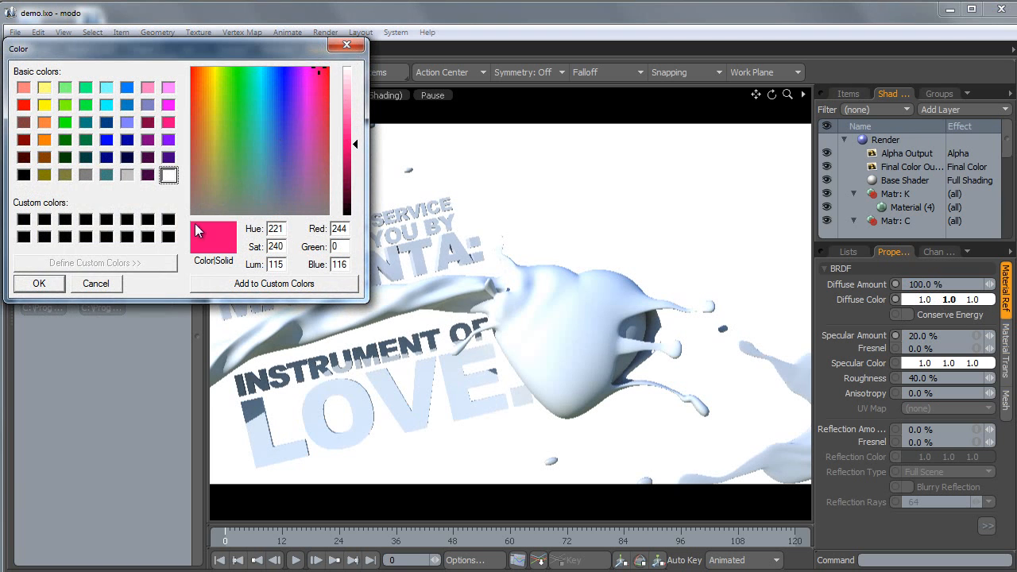
pyautogui.click(40, 283)
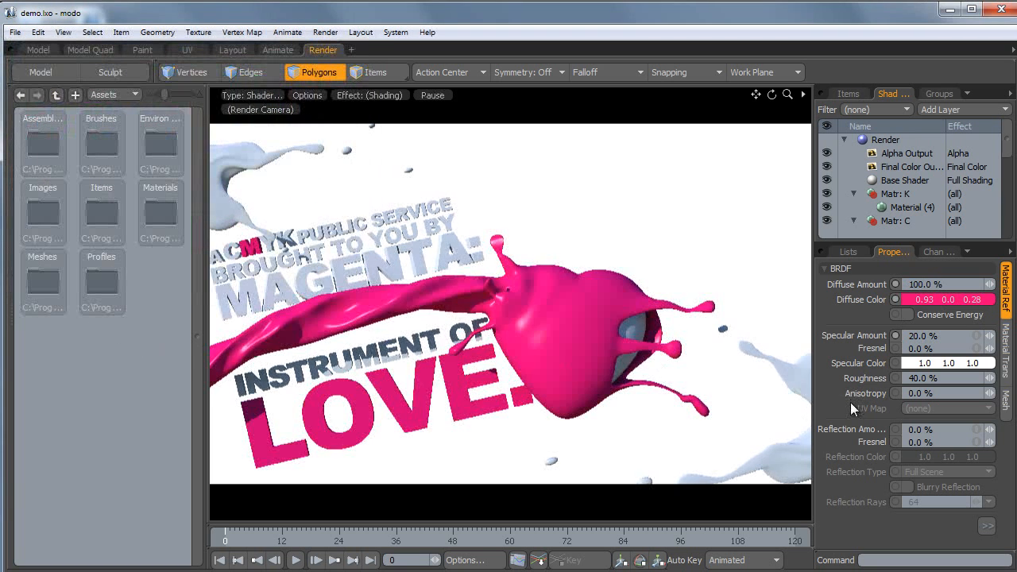
# Give the M material a reflection amount of 15% and a reflection Fresnel of 90%
pyautogui.click(925, 430)
pyautogui.write('15')
pyautogui.press('Tab')
pyautogui.write('90')
pyautogui.press('Return')
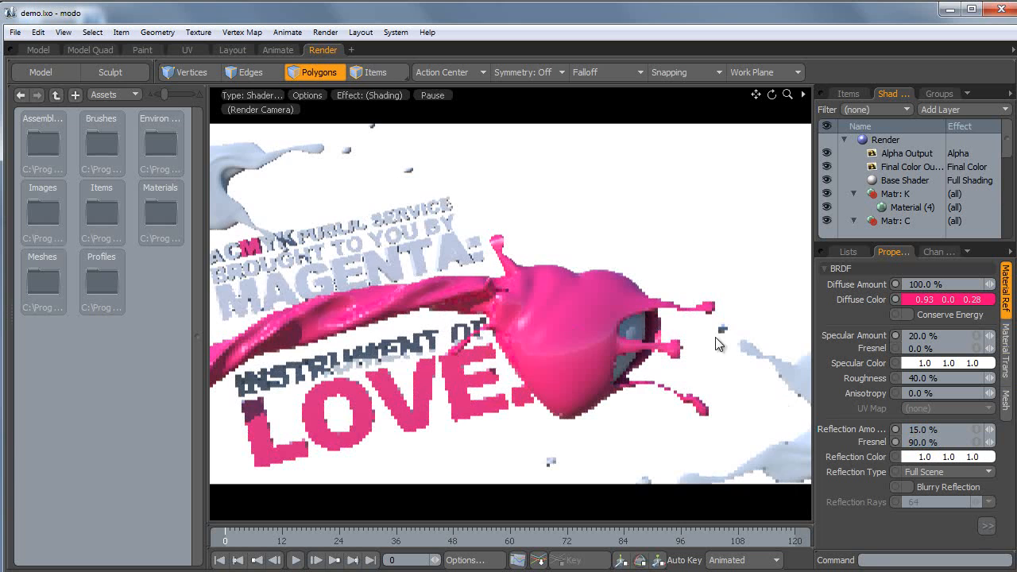
# Tint the M material's reflection color magenta, RGB 0.96, 0.0, 0.27
pyautogui.doubleClick(946, 454)
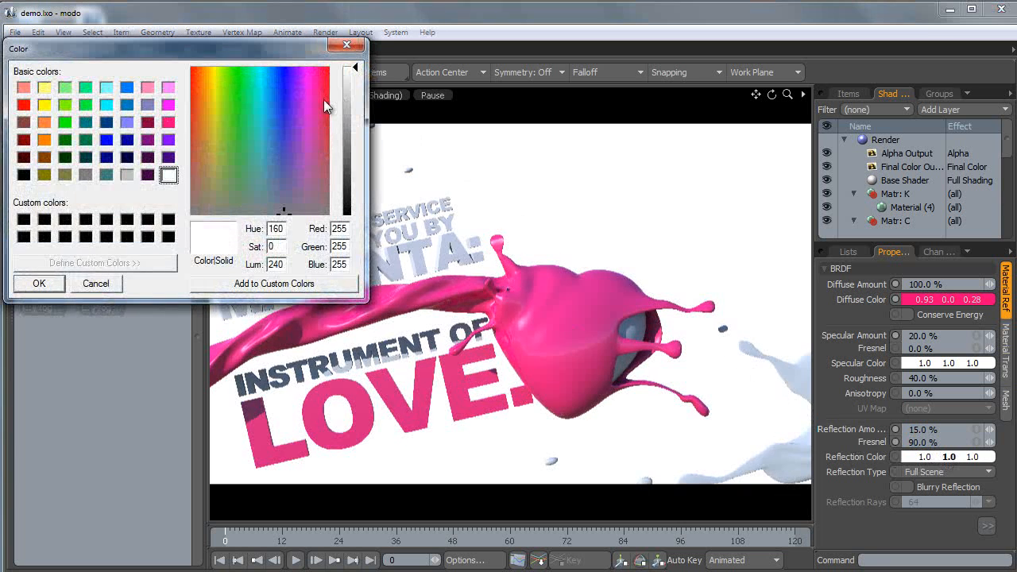
pyautogui.click(313, 67)
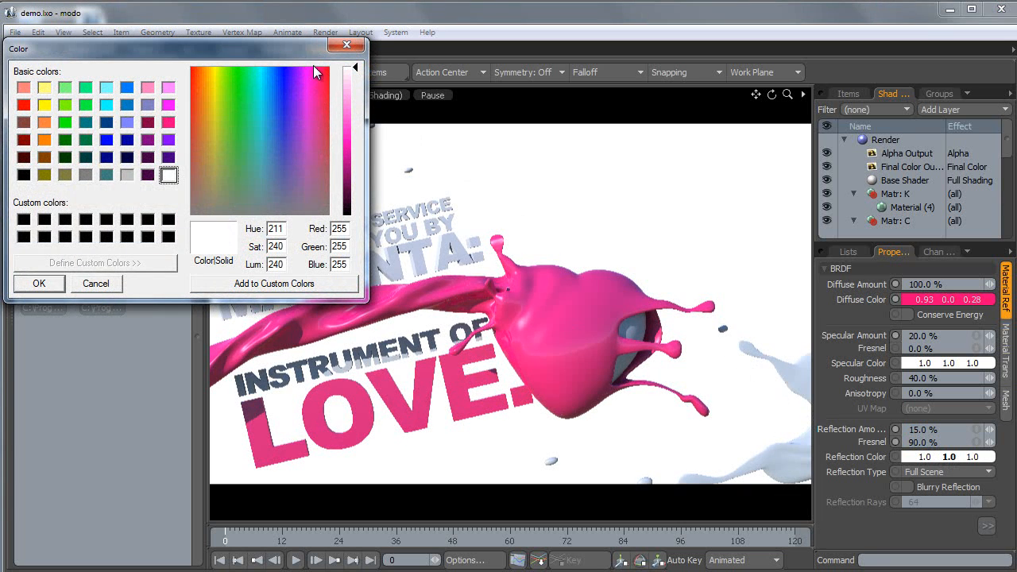
pyautogui.moveTo(348, 132); pyautogui.dragTo(348, 143)
pyautogui.moveTo(305, 62); pyautogui.dragTo(320, 63)
pyautogui.click(53, 284)
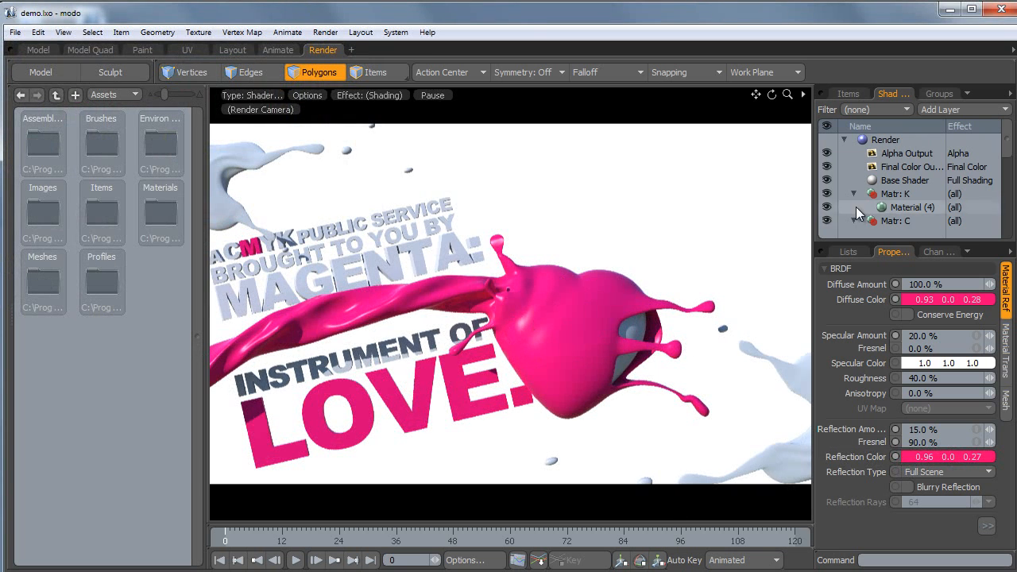
# Duplicate the M material and move the copy into the C material group above its existing material
pyautogui.moveTo(960, 371); pyautogui.dragTo(957, 329)
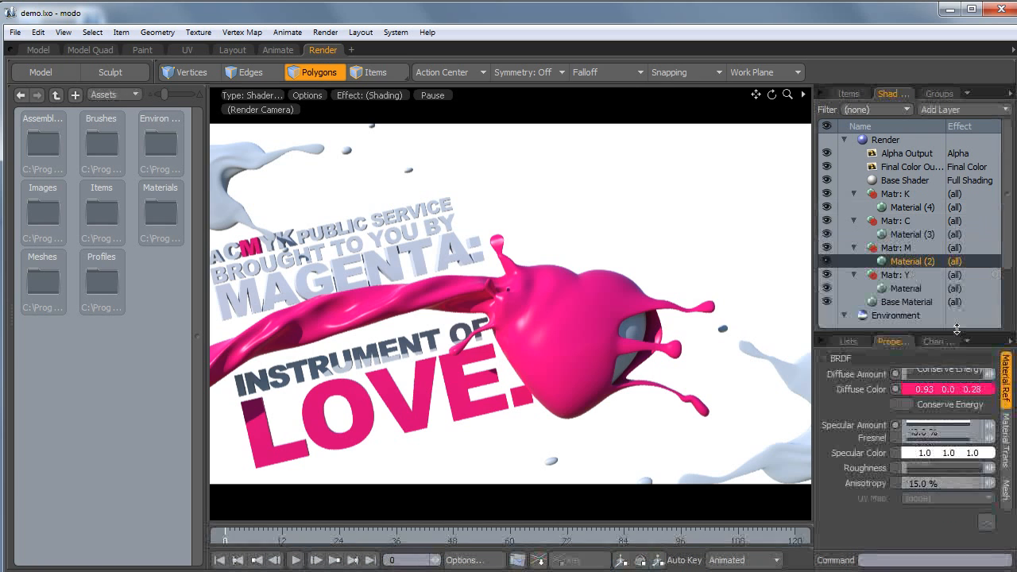
pyautogui.rightClick(902, 259)
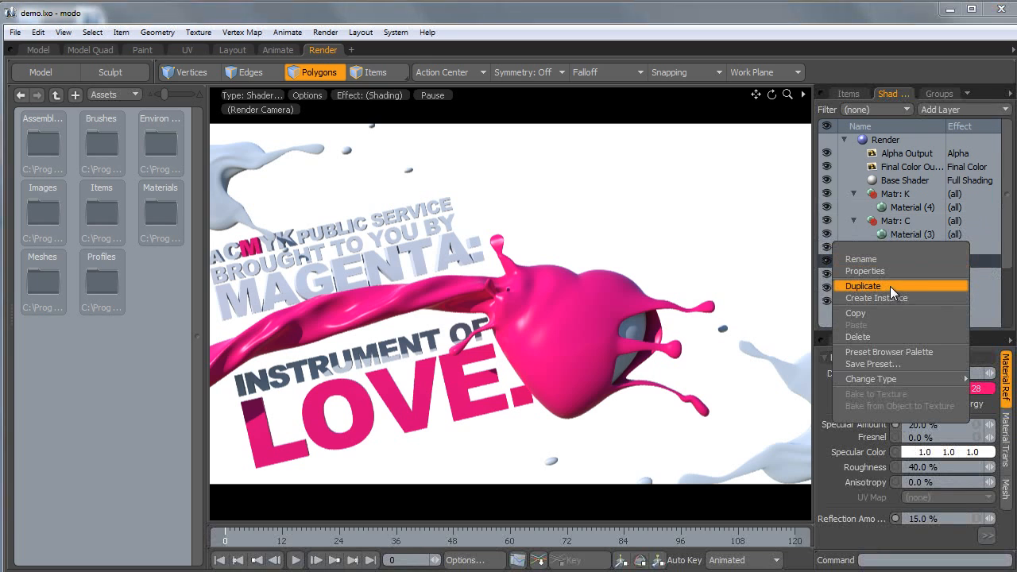
pyautogui.click(890, 286)
pyautogui.moveTo(915, 261); pyautogui.dragTo(921, 227)
# Duplicate the magenta material in the C group and move the new copy to the top of the K group
pyautogui.rightClick(913, 236)
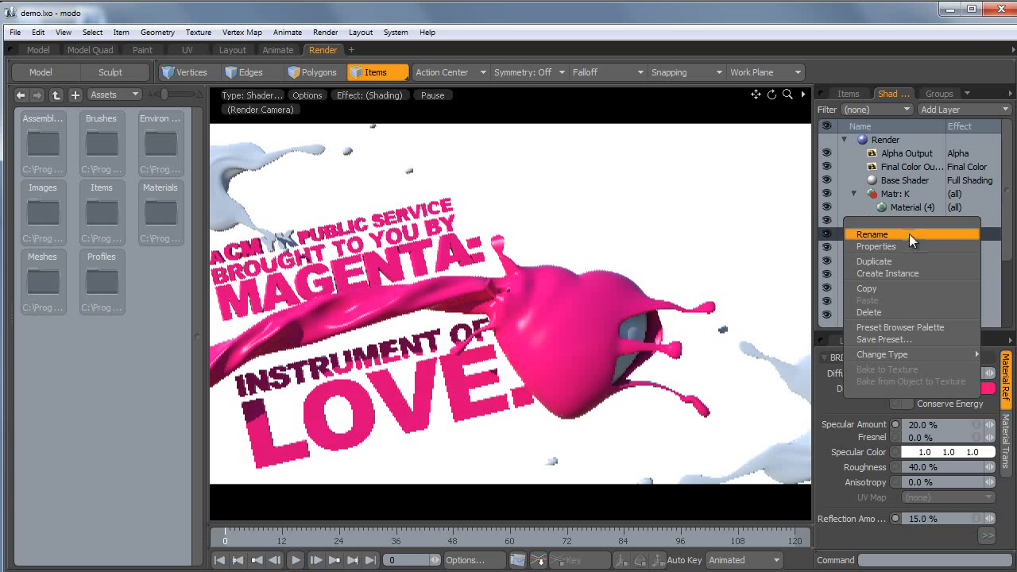
pyautogui.click(900, 261)
pyautogui.moveTo(910, 236); pyautogui.dragTo(914, 205)
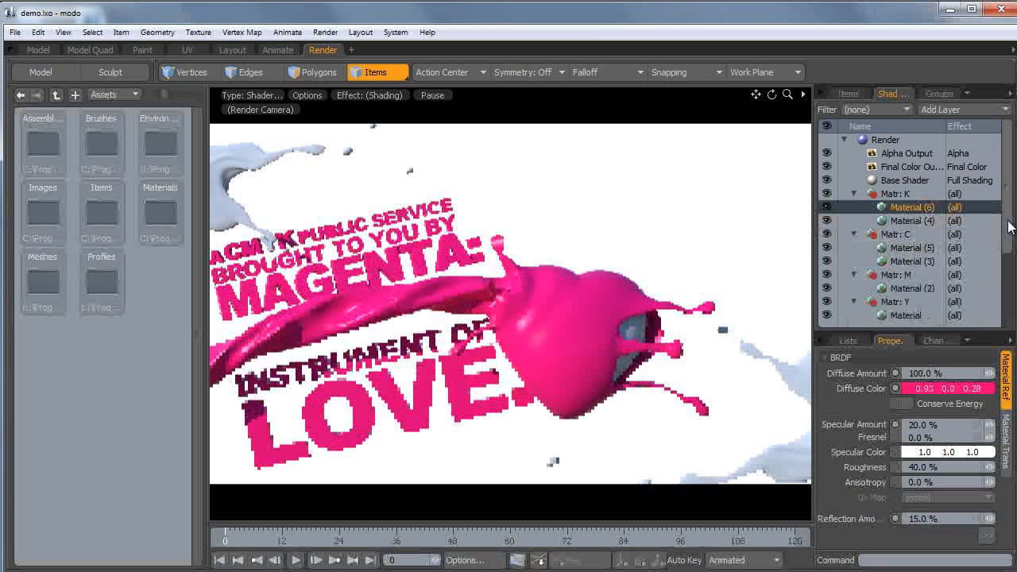
# Duplicate the M material again and move the copy into the Y material group above its existing material
pyautogui.scroll(-2, 973, 262)
pyautogui.rightClick(912, 205)
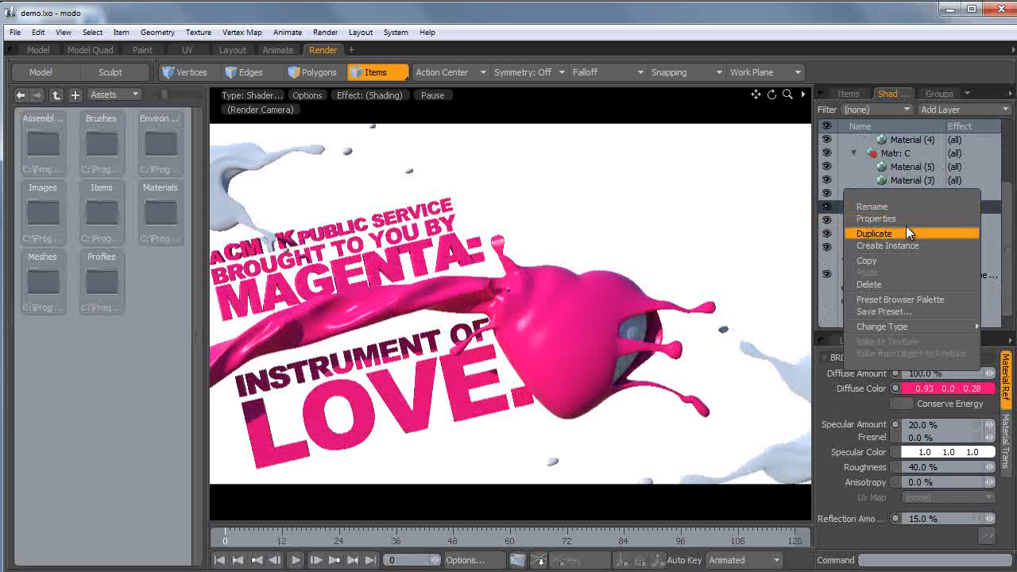
pyautogui.click(903, 230)
pyautogui.moveTo(917, 212); pyautogui.dragTo(903, 241)
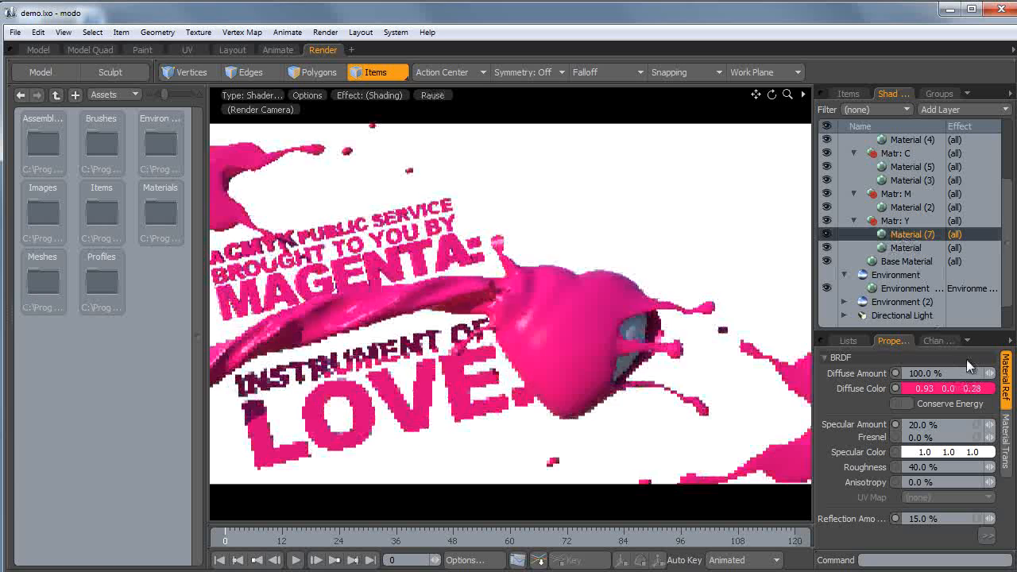
# Change the diffuse color of the copied material in the Y group to yellow, RGB 0.93, 0.76, 0.0
pyautogui.moveTo(968, 340); pyautogui.dragTo(959, 296)
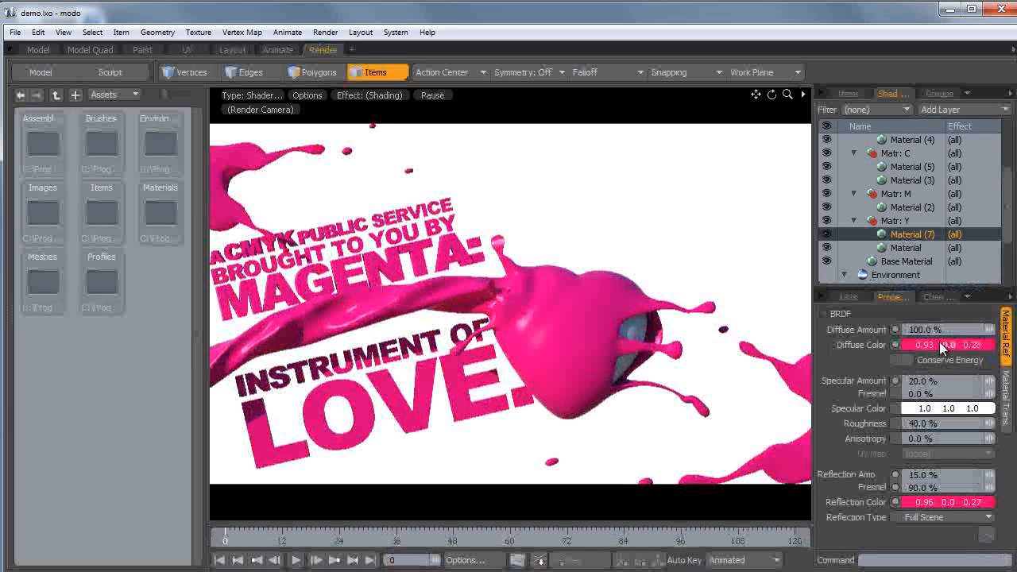
pyautogui.doubleClick(939, 342)
pyautogui.moveTo(245, 87); pyautogui.dragTo(209, 61)
pyautogui.click(41, 284)
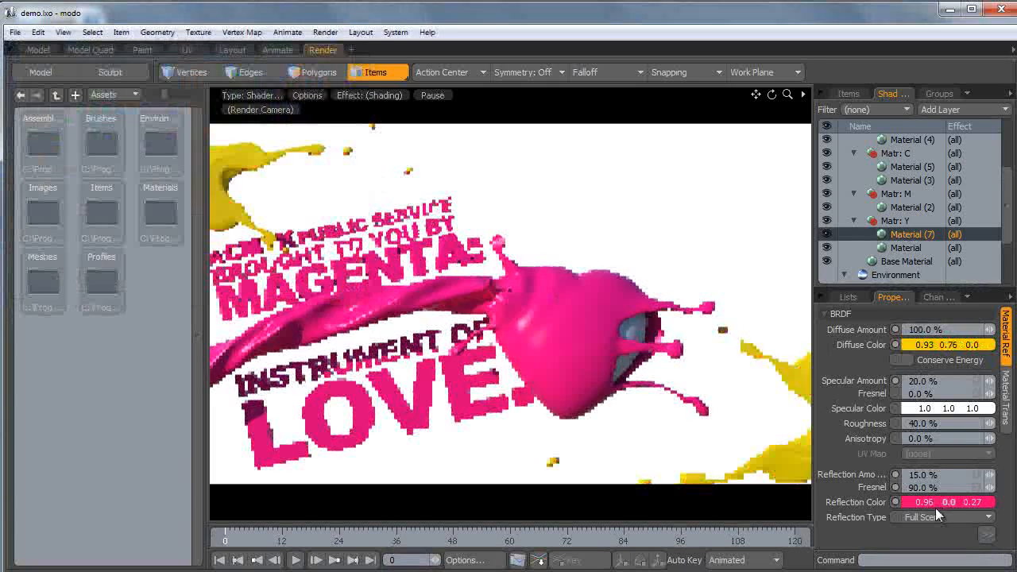
# Set the Y material copy's reflection color to bright yellow, RGB 0.93, 1.0, 0.01
pyautogui.doubleClick(934, 502)
pyautogui.click(219, 72)
pyautogui.moveTo(220, 71); pyautogui.dragTo(214, 62)
pyautogui.click(357, 140)
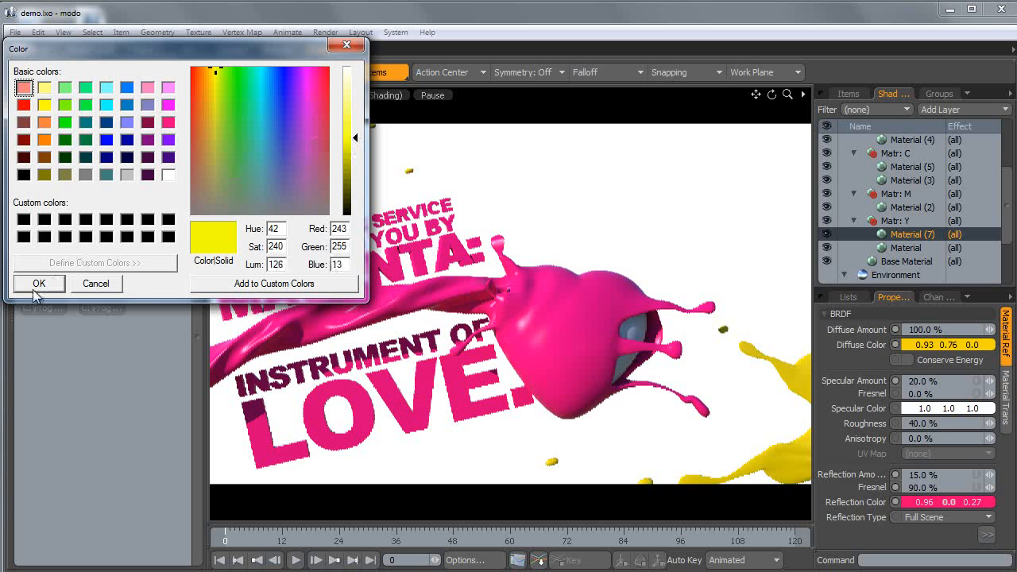
pyautogui.click(39, 284)
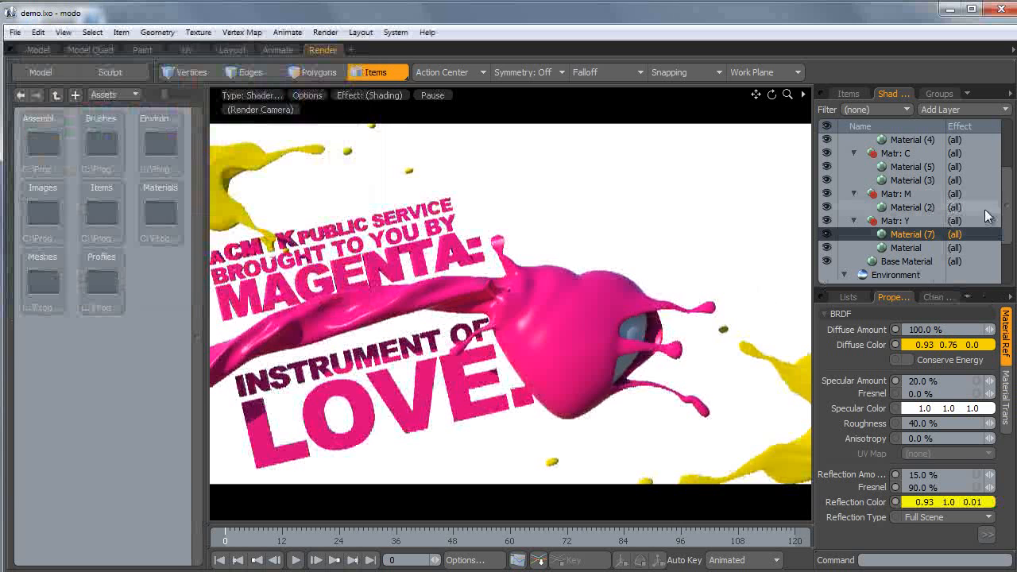
# Change the diffuse color of the copied material in the C group to blue, RGB 0.0, 0.31, 0.93
pyautogui.click(916, 167)
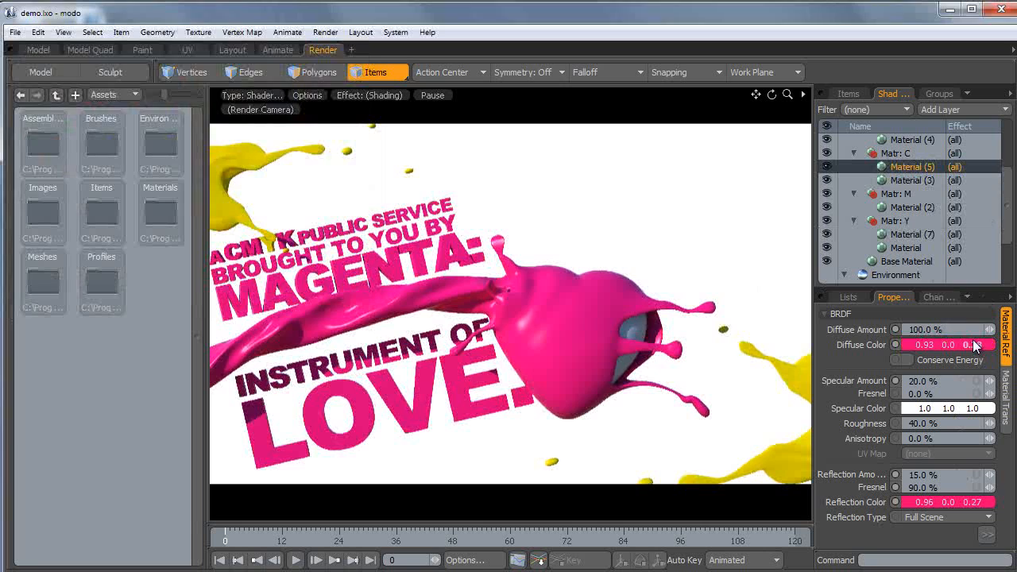
pyautogui.click(945, 344)
pyautogui.click(272, 75)
pyautogui.moveTo(272, 75); pyautogui.dragTo(270, 61)
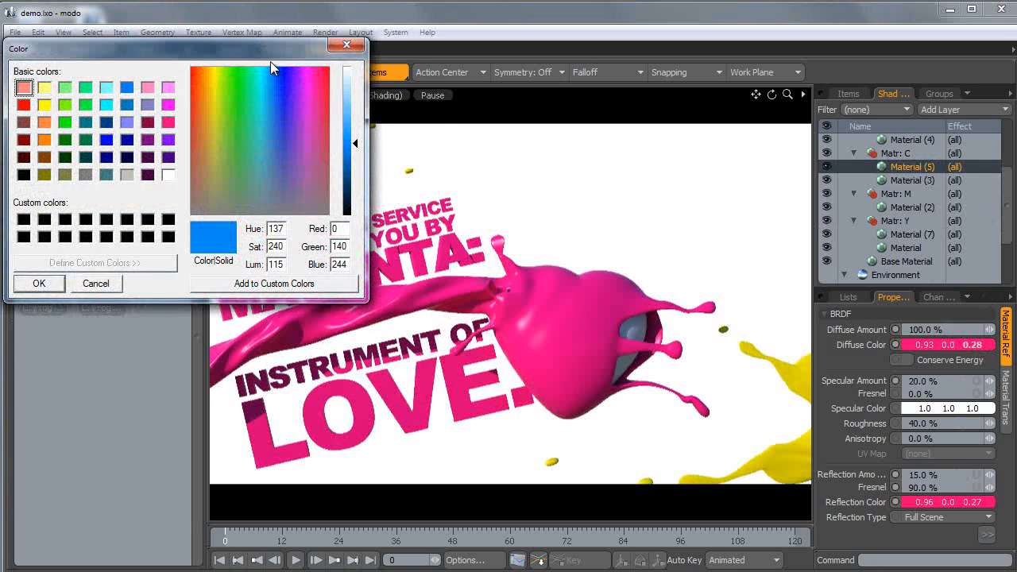
pyautogui.click(39, 283)
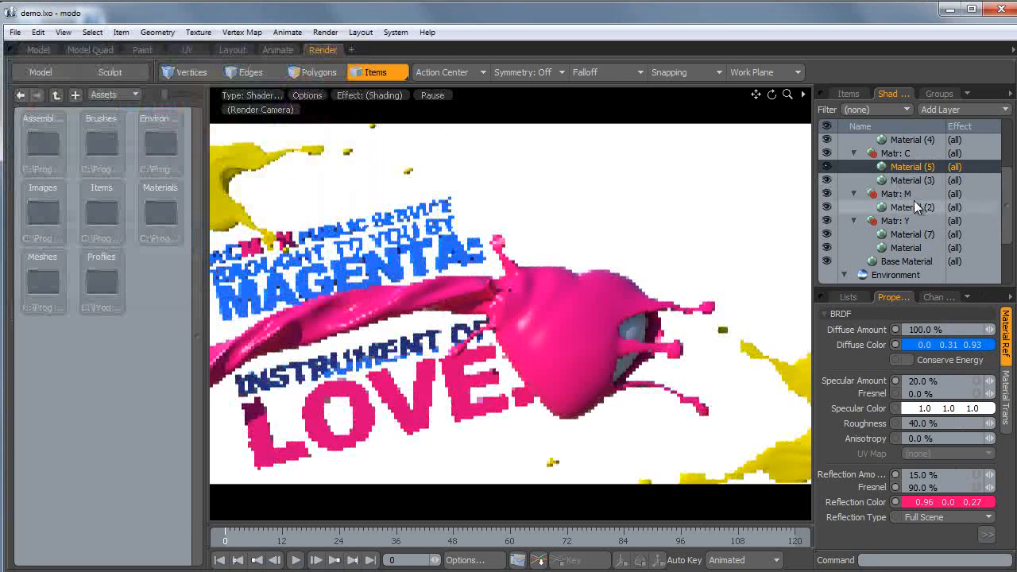
# Make the copied K material near-black, with diffuse color 0.09, 0.09, 0.09 and reflection color 0.32, 0.32, 0.32
pyautogui.click(283, 239)
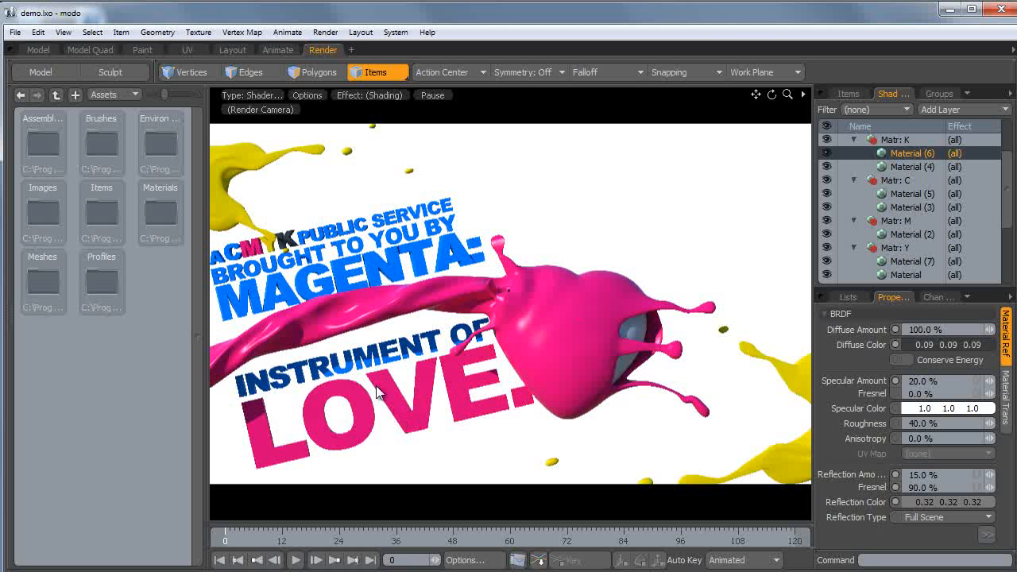